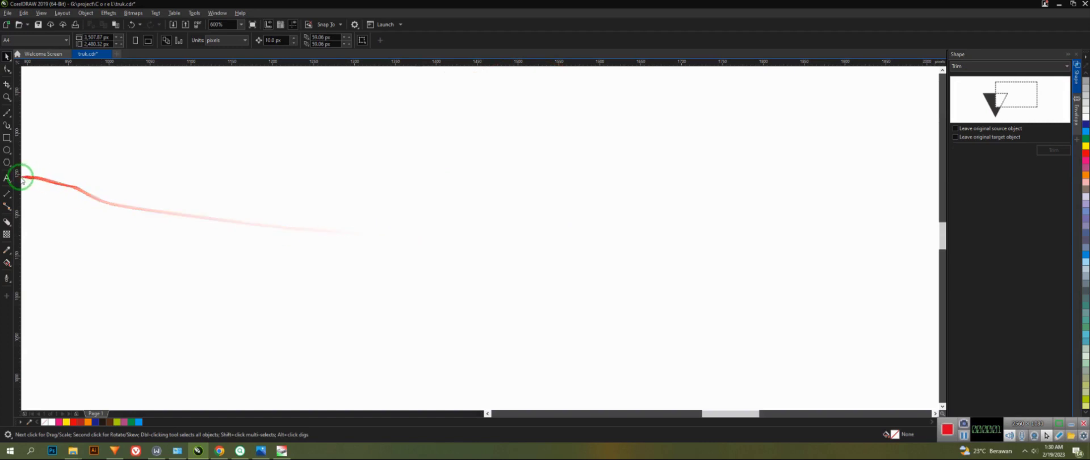
Step: Add artistic text stacked on four lines reading NI, CE, TR and Y in the empty canvas area
click(6, 177)
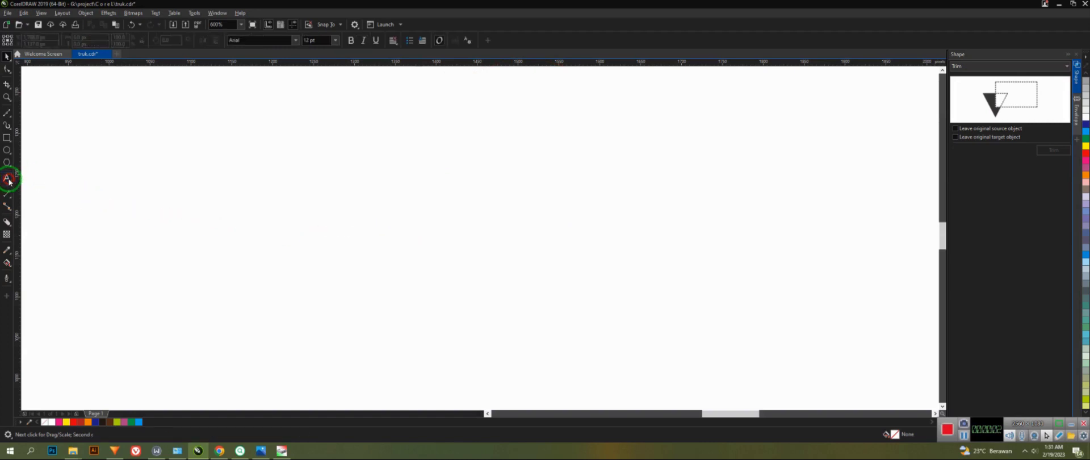
click(470, 131)
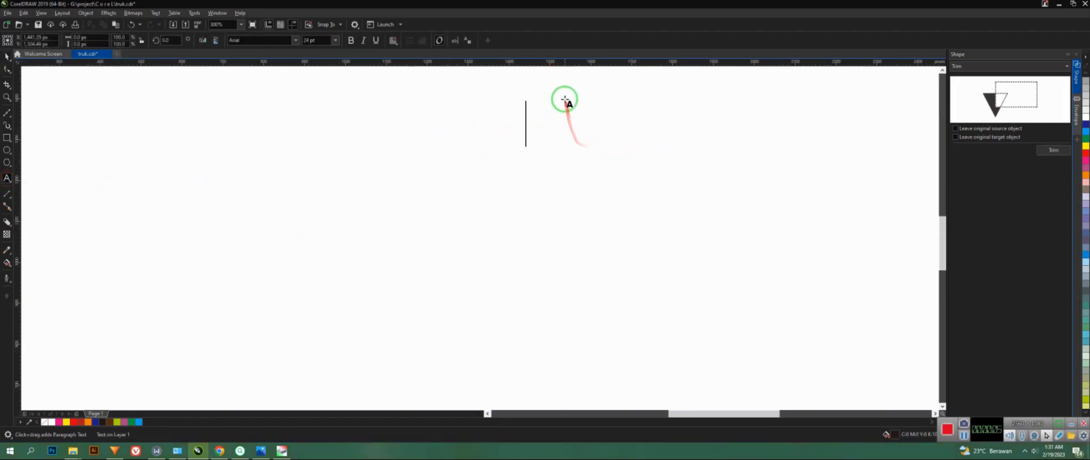
scroll(560, 101, down, 2)
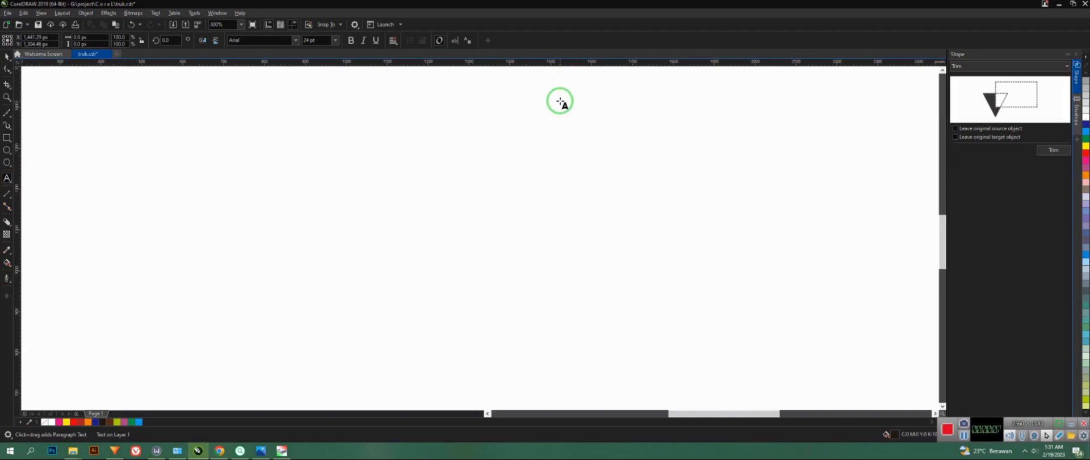
text(NI)
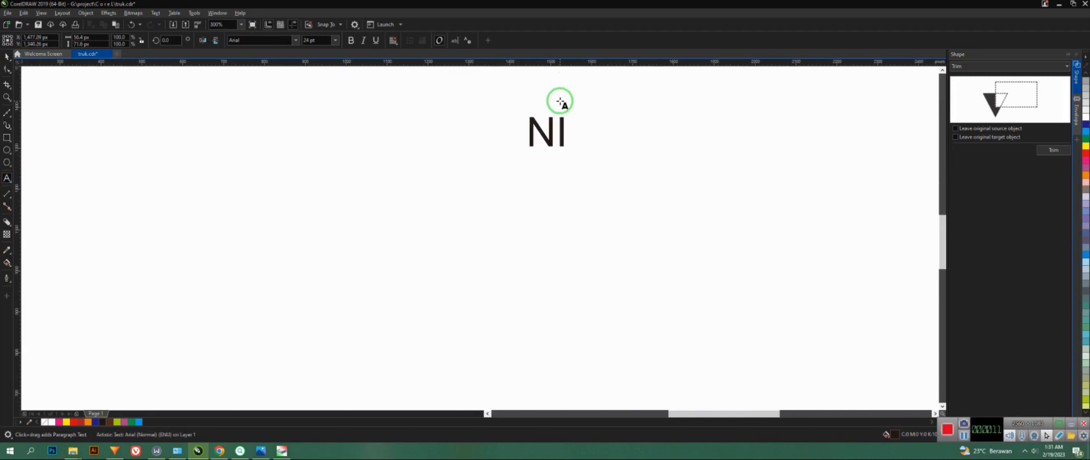
text( CE )
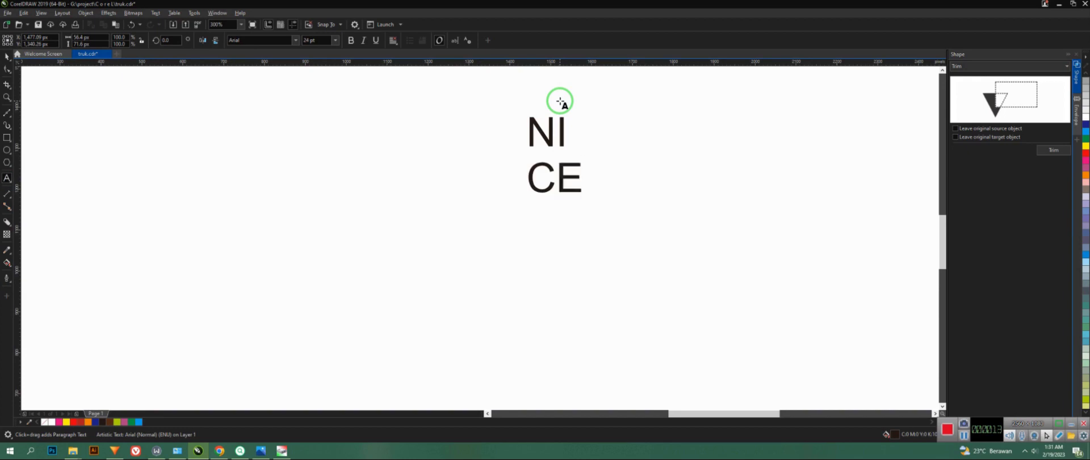
text(TR)
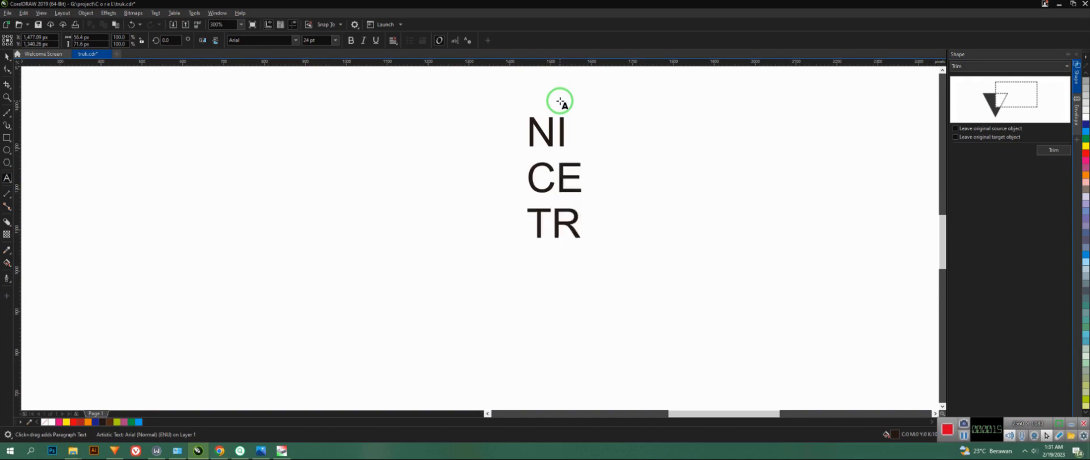
click(7, 56)
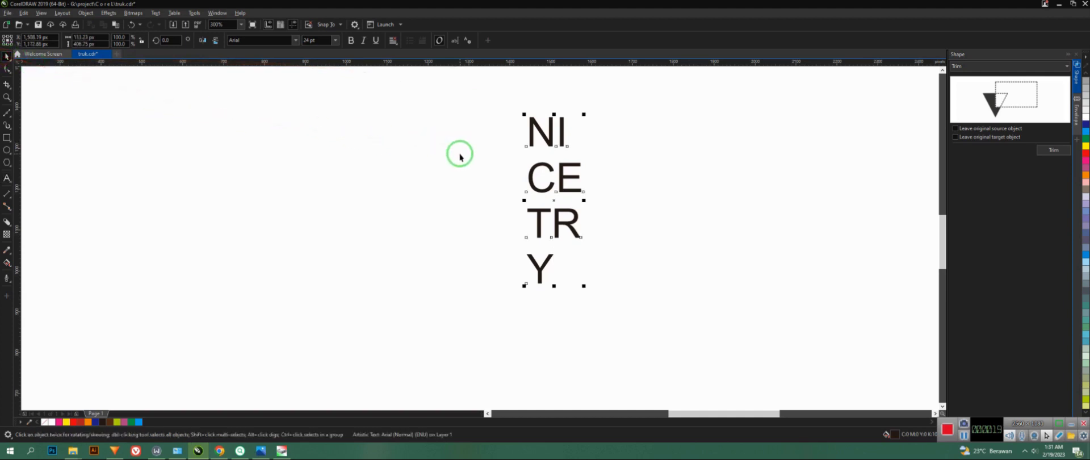
Step: Change the font of the four-line text to The Bold Font
click(295, 40)
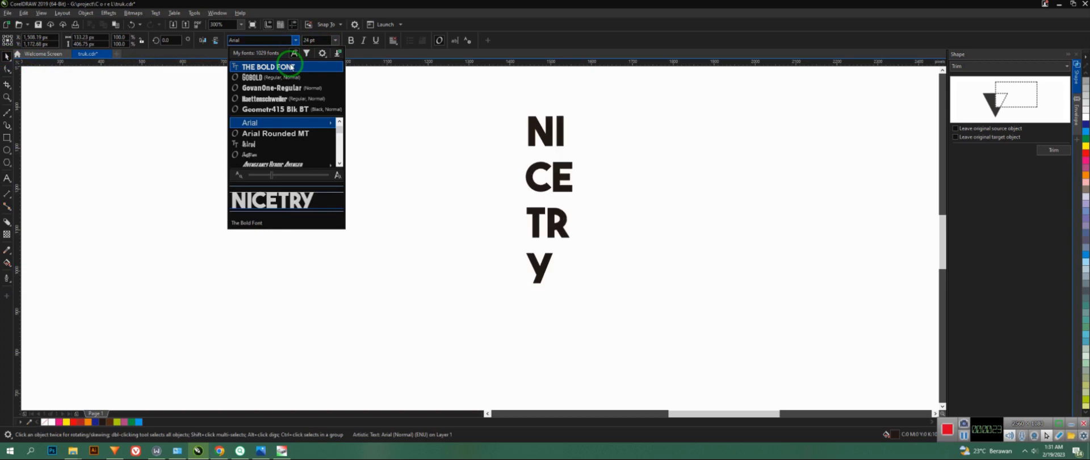
click(291, 67)
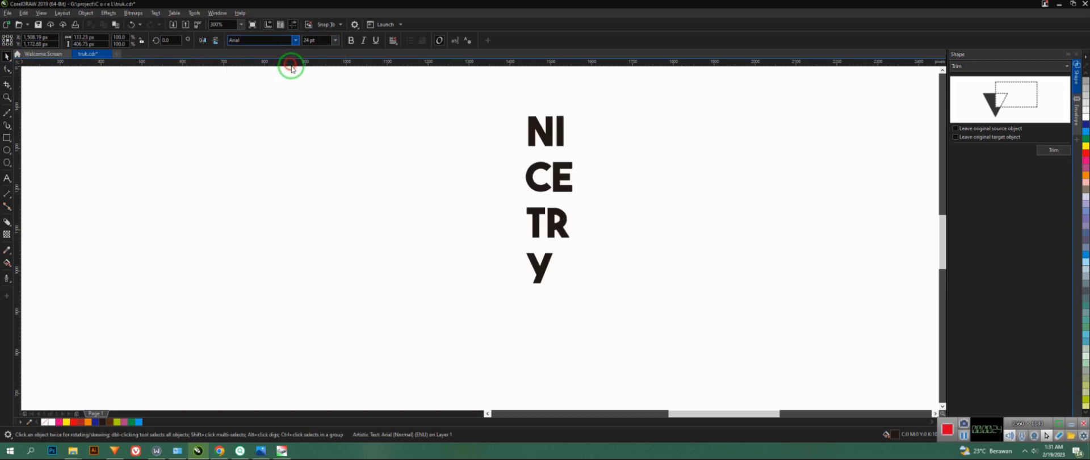
click(590, 164)
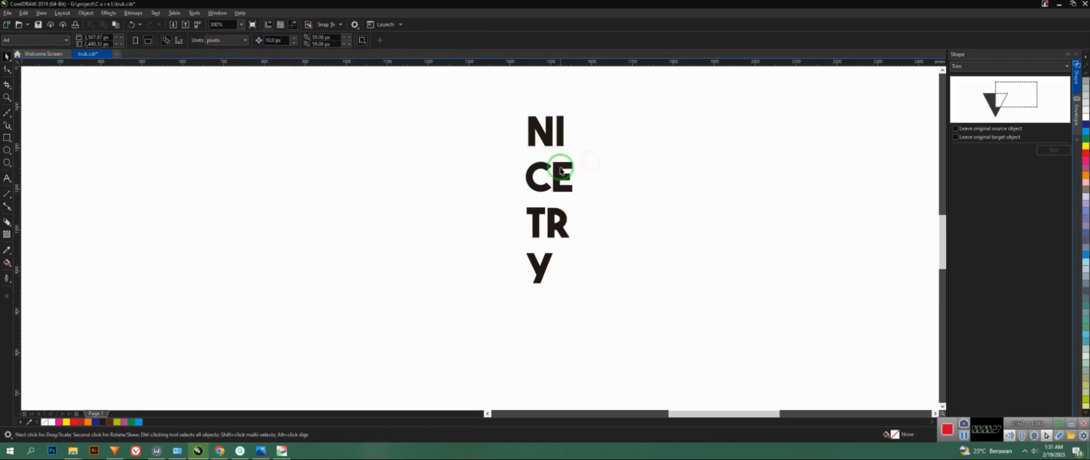
Step: Break the artistic text apart into separate objects, one for each line
click(559, 172)
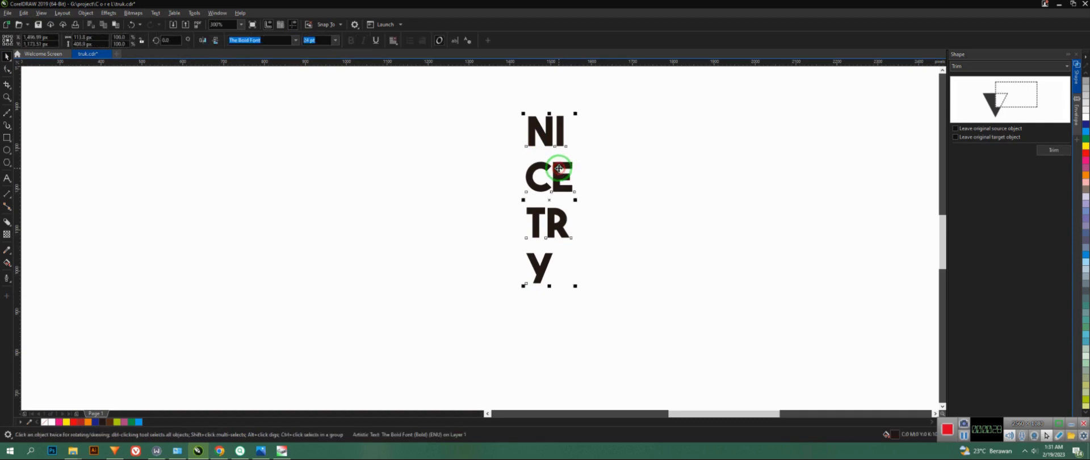
click(86, 12)
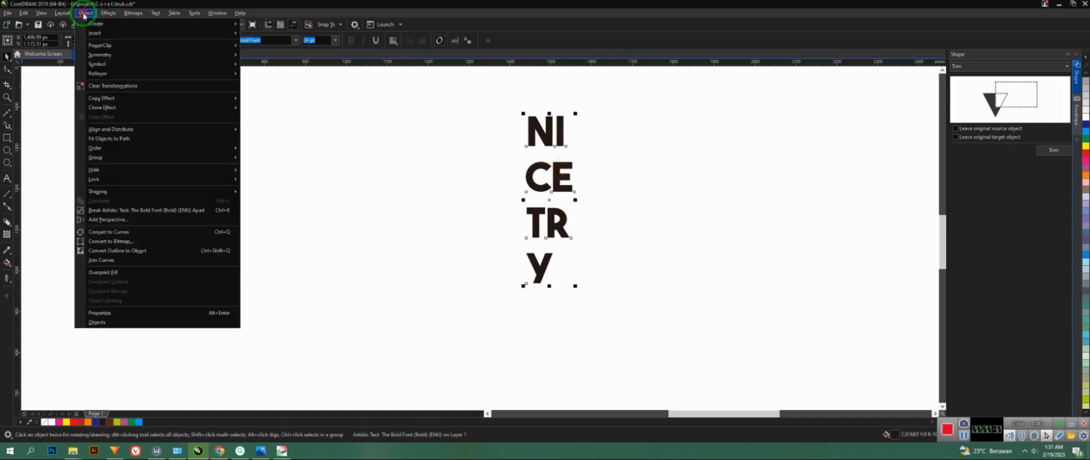
click(143, 210)
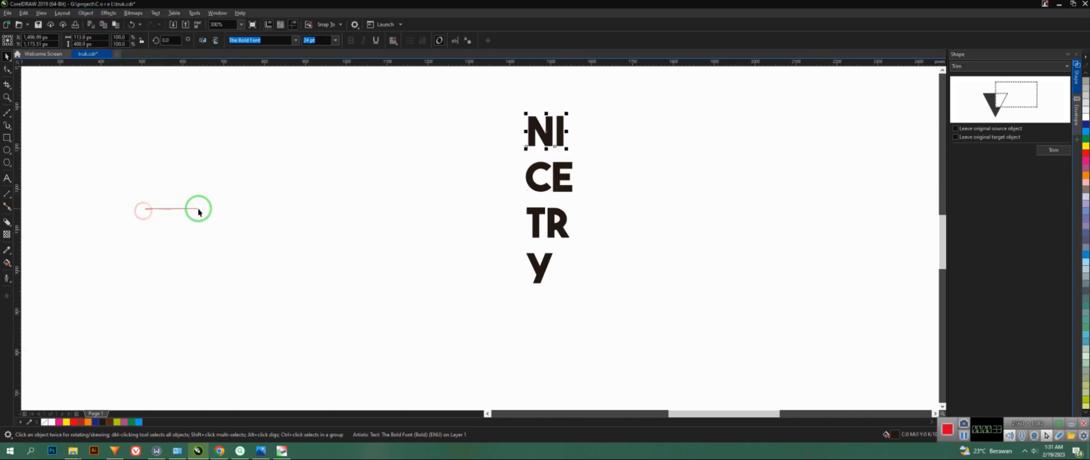
click(601, 278)
Step: Align all four text lines on a common vertical centre axis
drag(616, 312, 485, 154)
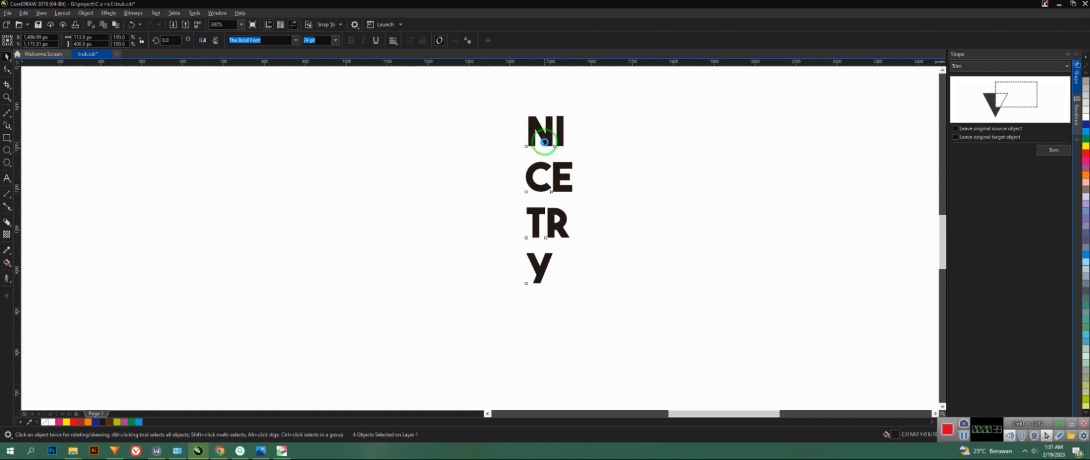
key(c)
click(613, 163)
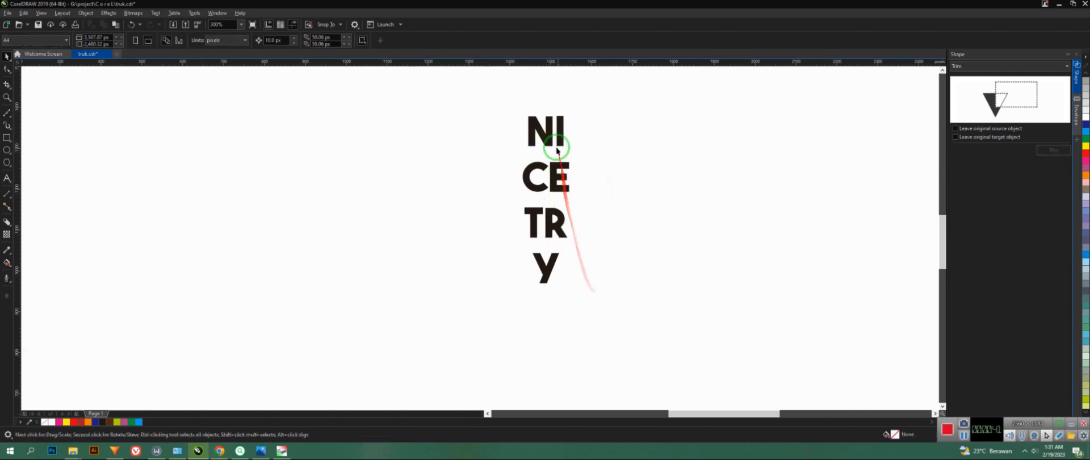
Step: Scale the CE line from its centre to about 76.7% to match NI's width, and move it up close beneath NI
scroll(557, 150, up, 2)
drag(558, 178, 554, 163)
key(Delete)
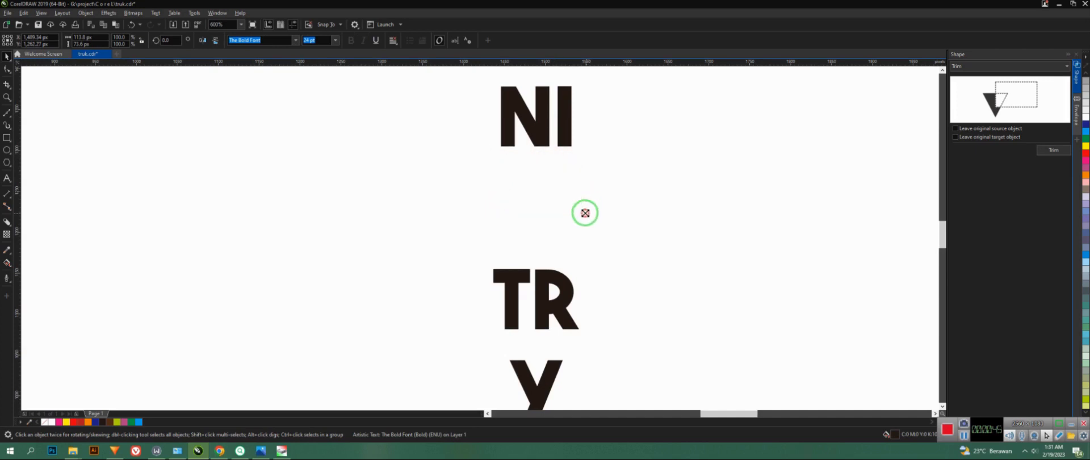
drag(585, 212, 576, 209)
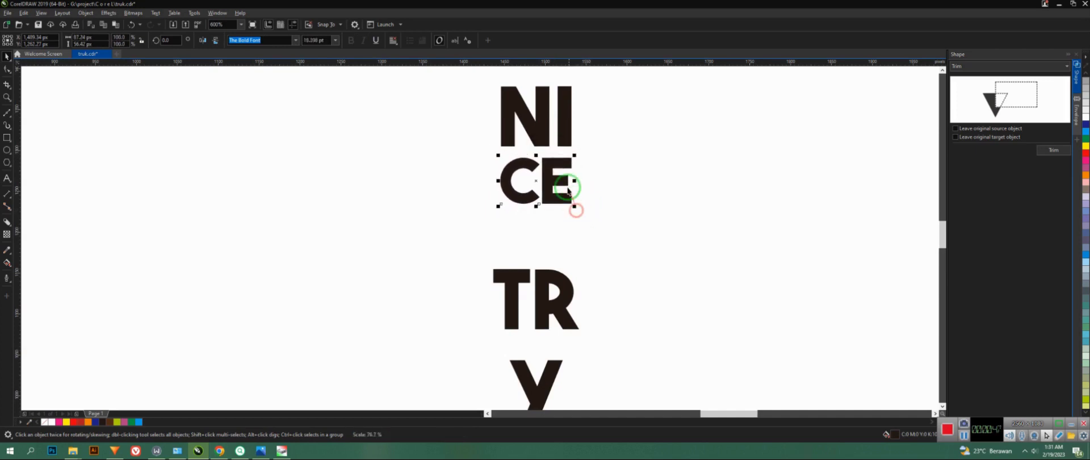
drag(550, 177, 551, 171)
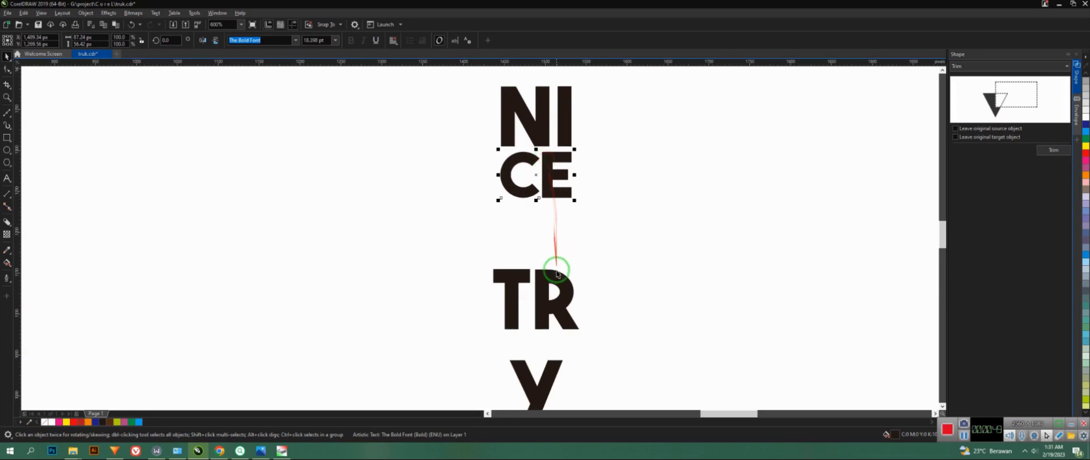
Step: Scale the TR line to about 80.1%, place it close beneath CE, and fine-tune CE's vertical spacing
drag(557, 274, 549, 206)
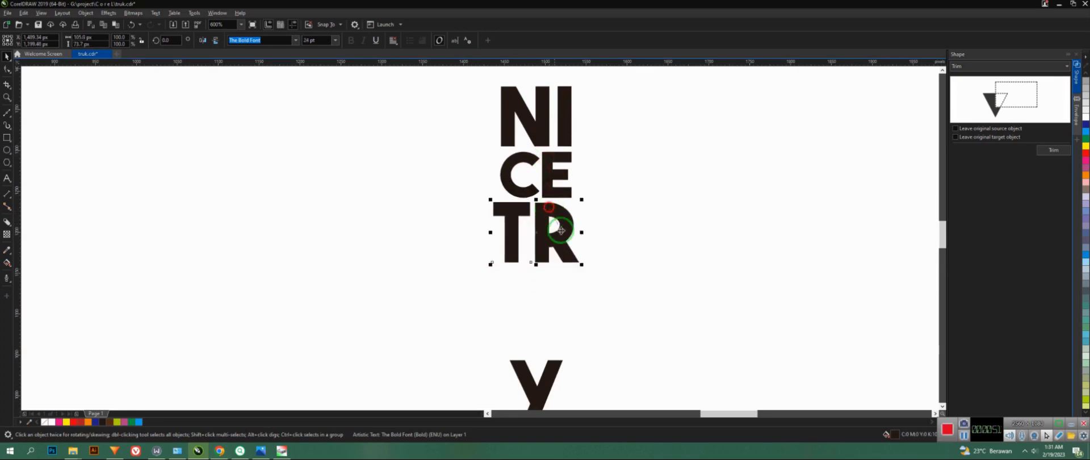
drag(580, 265, 572, 260)
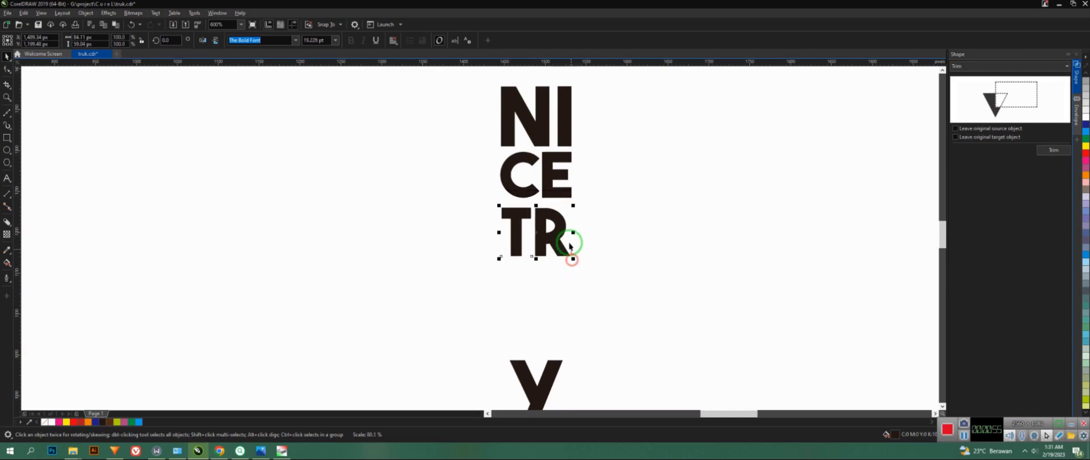
drag(562, 231, 564, 225)
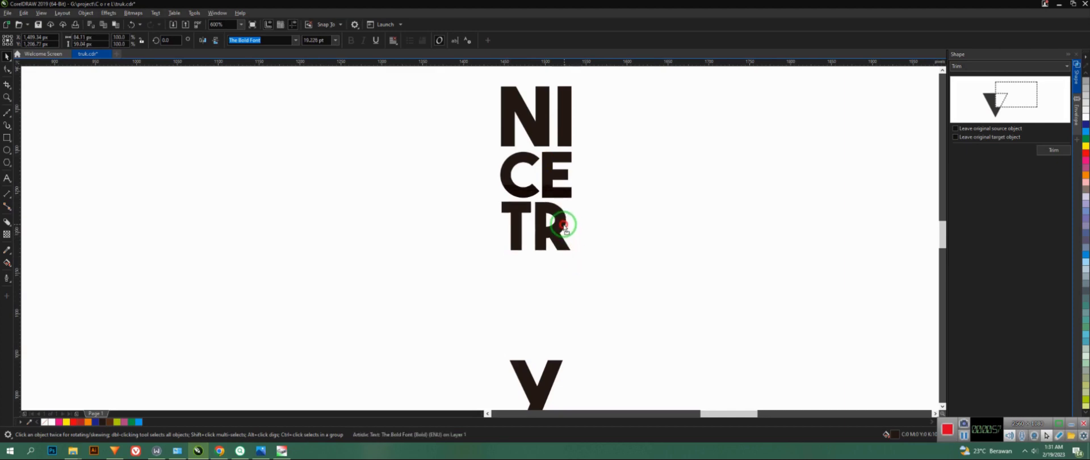
scroll(542, 162, up, 2)
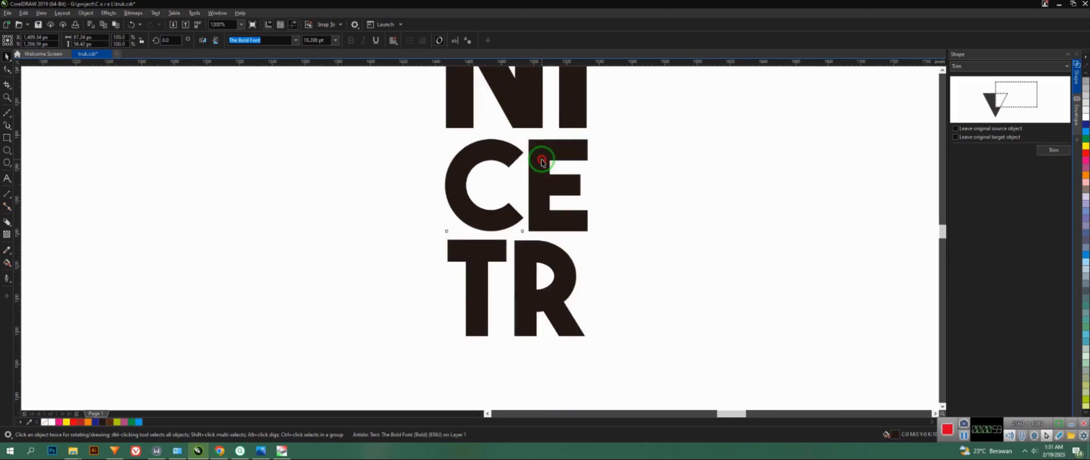
drag(542, 162, 543, 160)
Step: Enlarge the Y from its centre to about 127.5% to fit the column width, and place it just beneath TR
scroll(542, 160, down, 2)
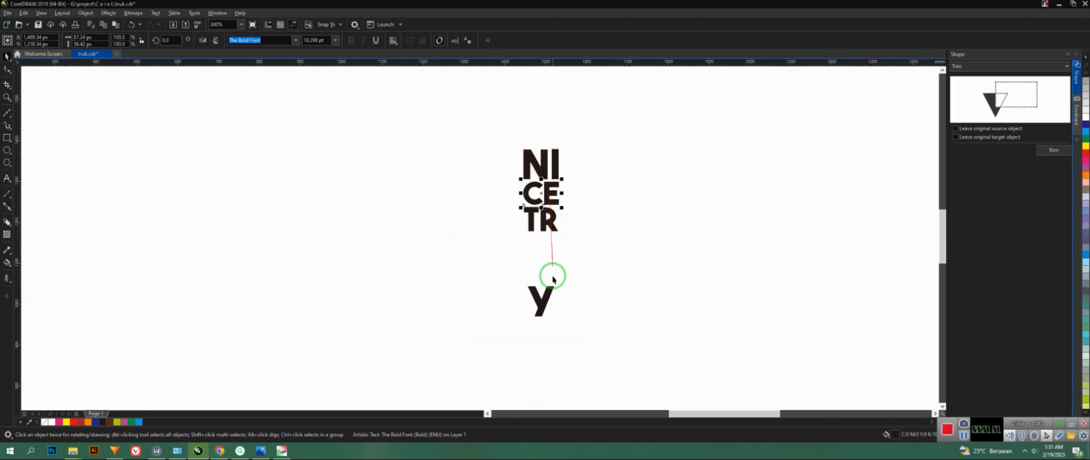
drag(543, 287, 550, 243)
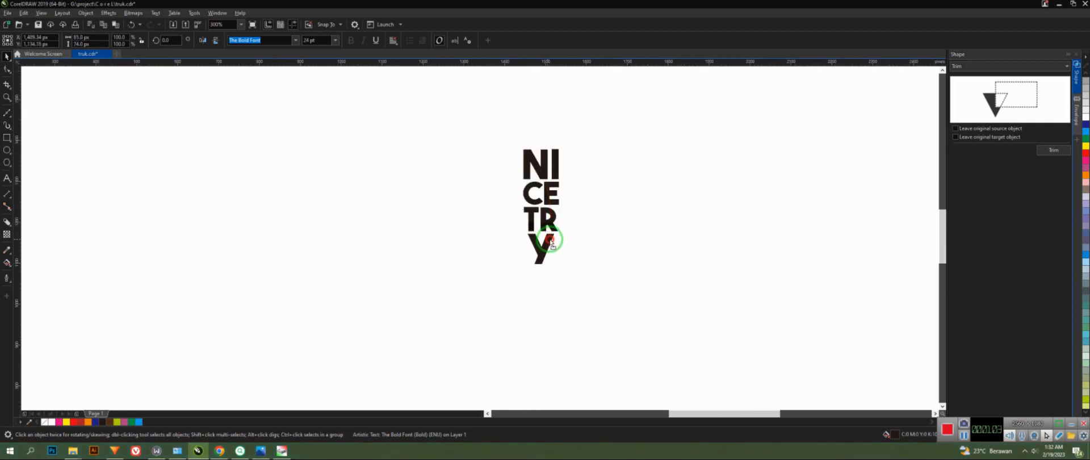
scroll(558, 275, up, 1)
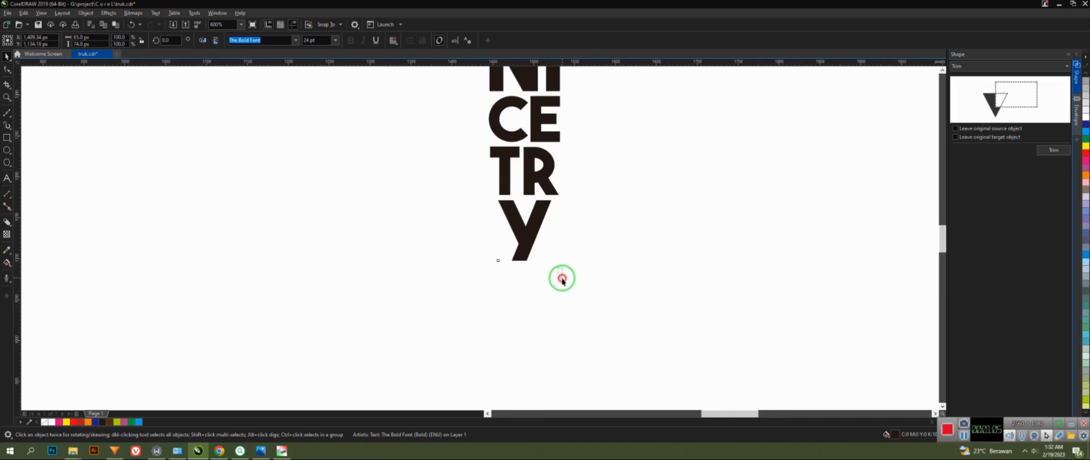
click(534, 254)
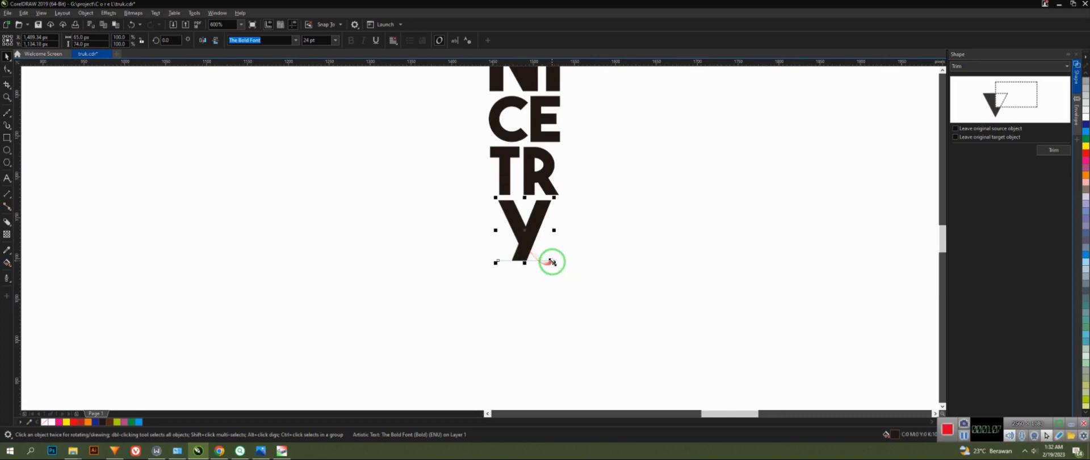
drag(556, 263, 564, 270)
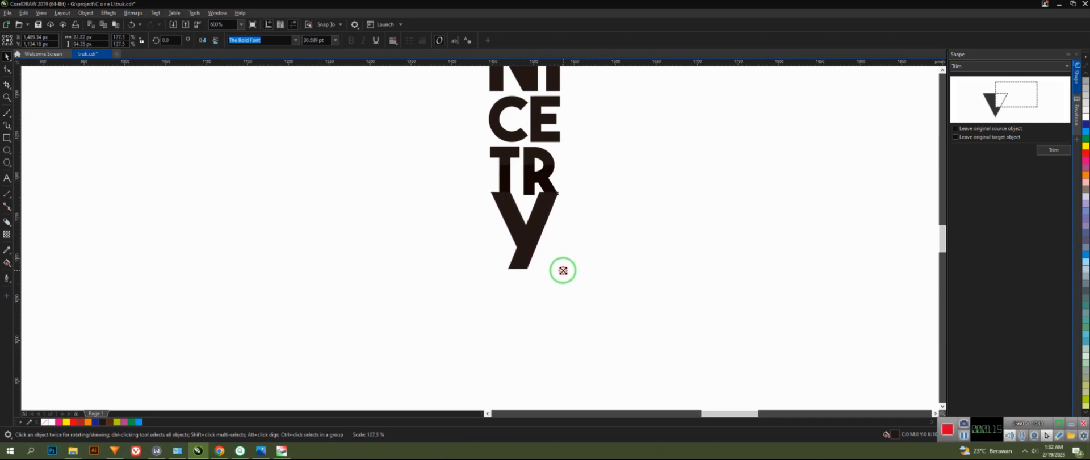
drag(534, 220, 540, 228)
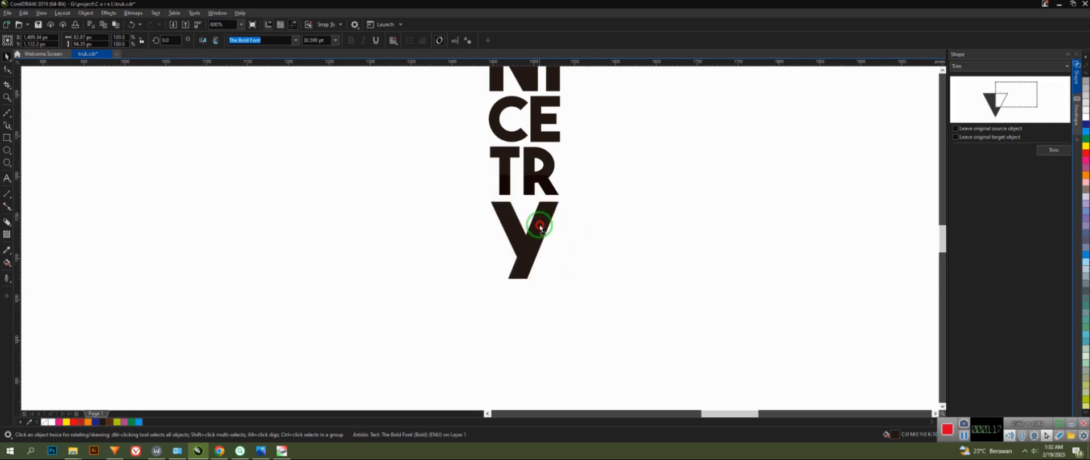
click(620, 230)
Step: Convert all four stacked text lines to curves
scroll(598, 184, down, 2)
scroll(597, 183, up, 2)
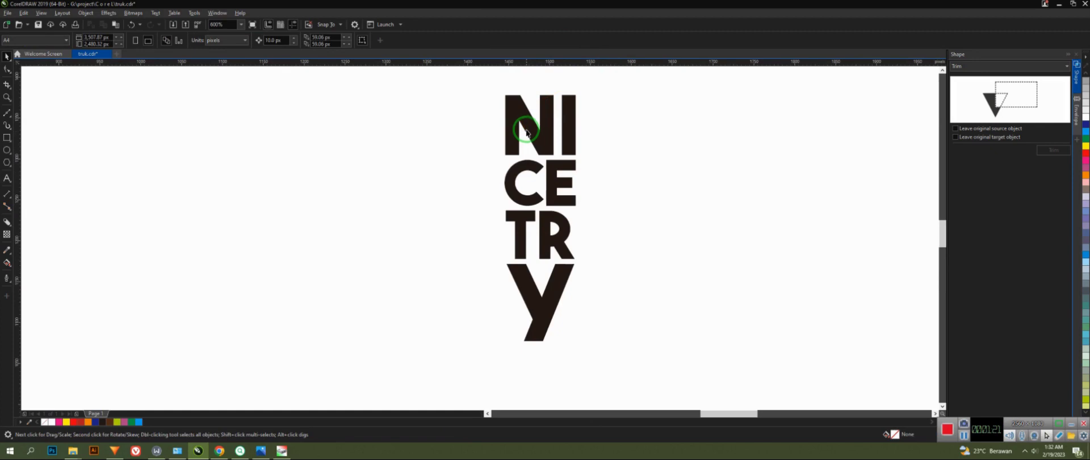
drag(470, 84, 613, 365)
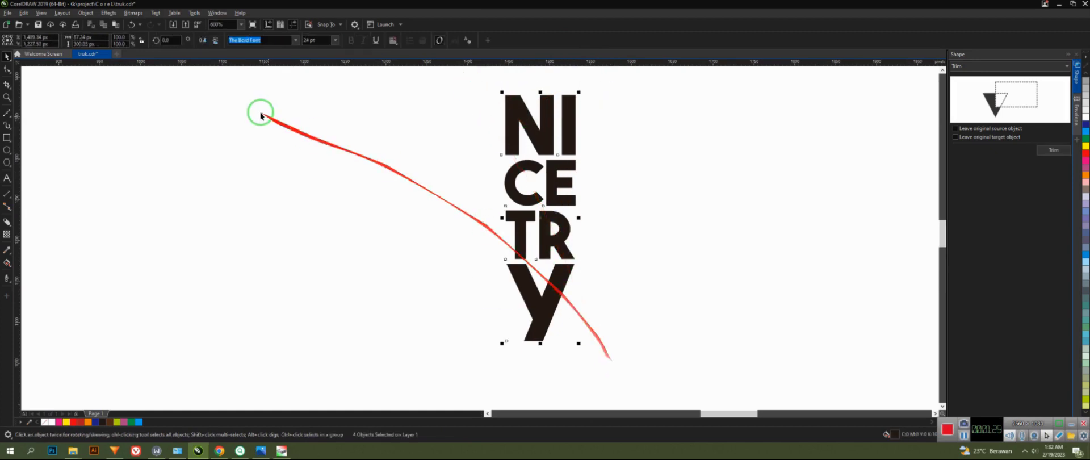
click(85, 13)
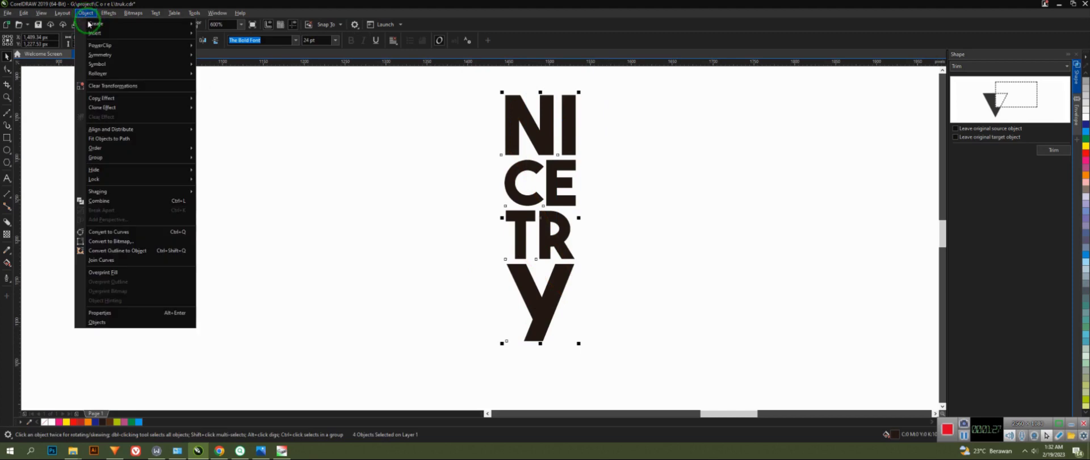
click(130, 232)
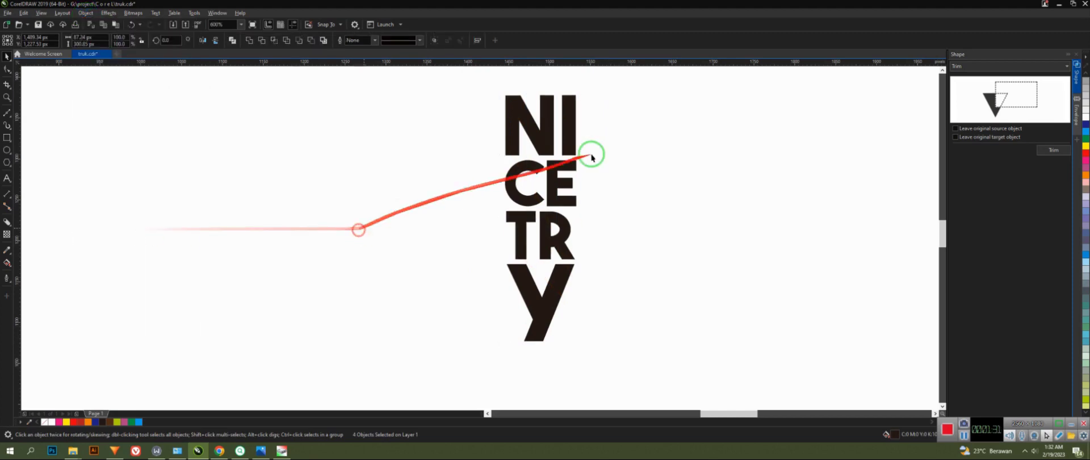
Step: Check the NI, CE, TR and Y curves one by one, and select all four together
click(549, 141)
click(549, 140)
click(553, 181)
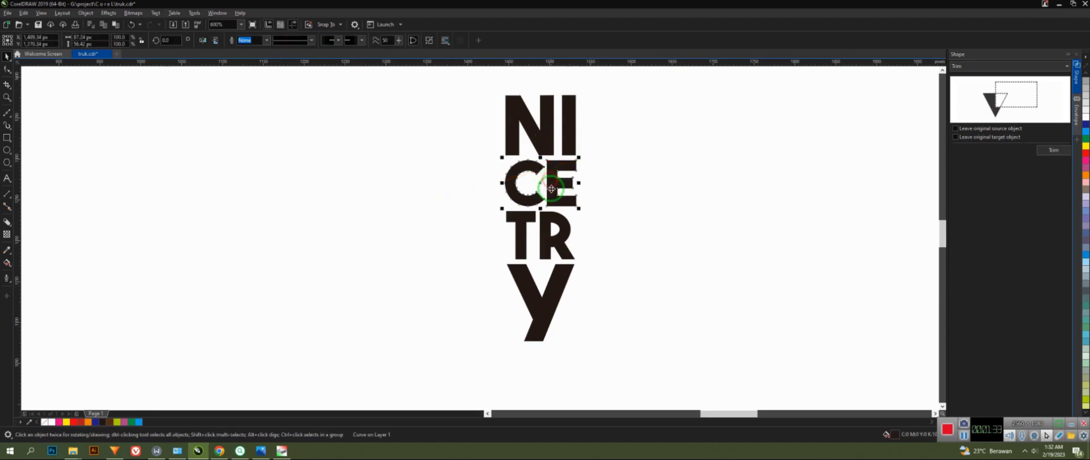
click(556, 228)
click(554, 288)
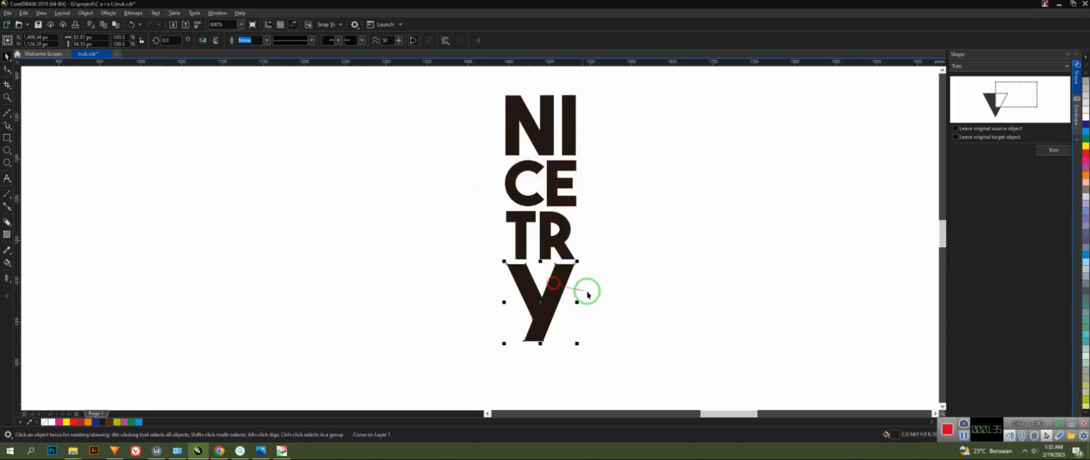
click(595, 293)
drag(472, 77, 627, 370)
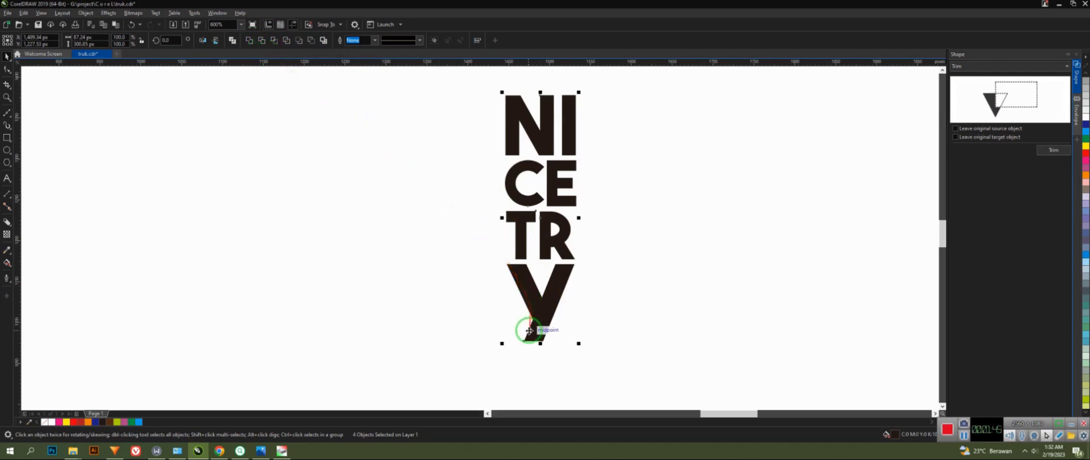
Step: Adjust the Y curve's vertical position so that it sits just beneath the TR line
click(525, 282)
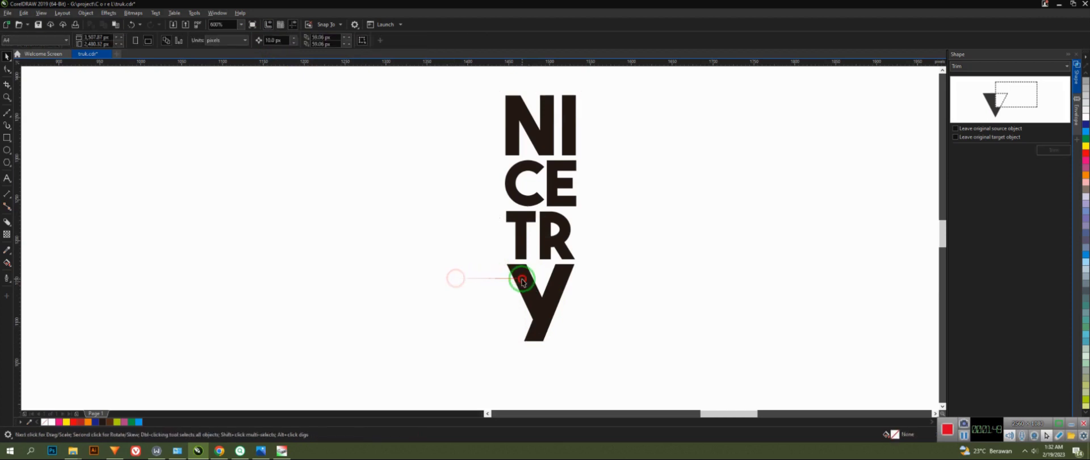
drag(521, 279, 521, 286)
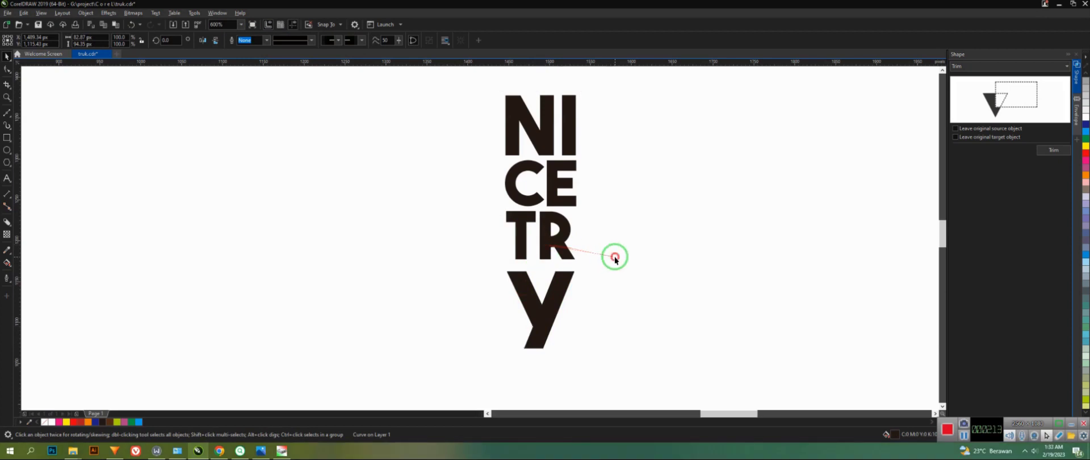
drag(565, 277, 576, 266)
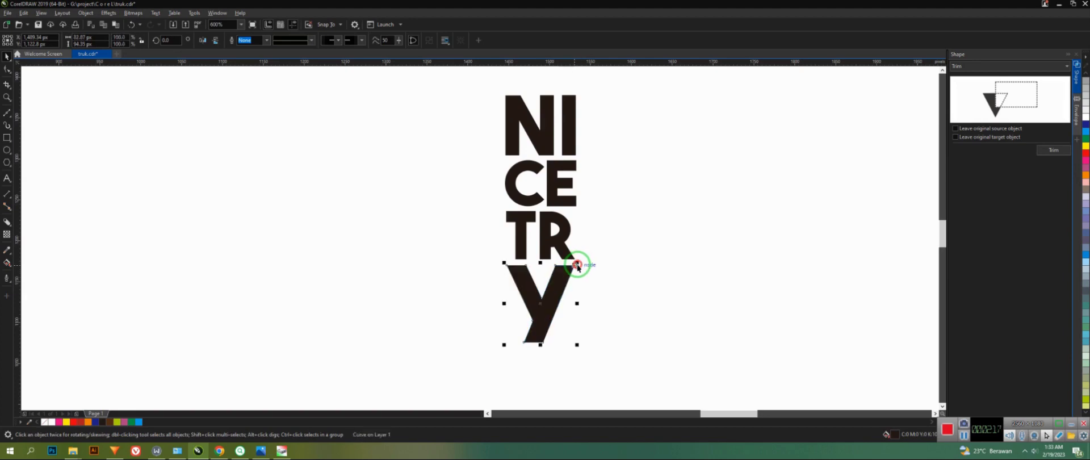
Step: Weld the NI, CE, TR and Y curves into one shape, and shift the lettering slightly up and to the left
click(625, 212)
drag(476, 86, 612, 361)
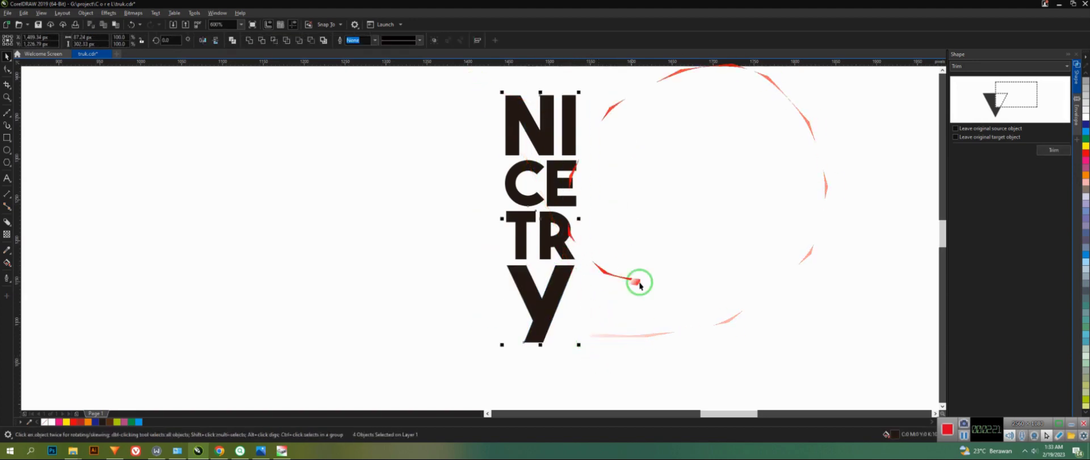
click(249, 40)
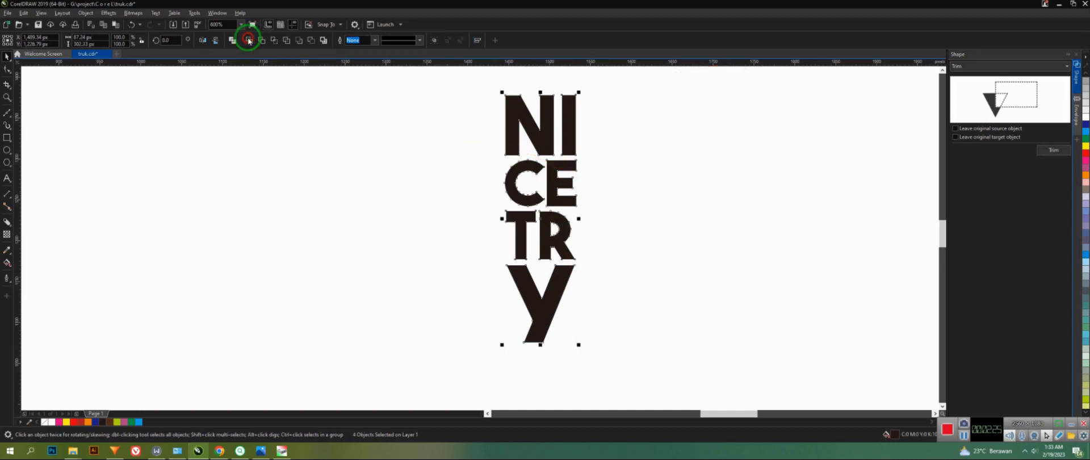
mouse_move(553, 125)
mouse_down()
mouse_move(542, 148)
mouse_move(547, 121)
mouse_up()
click(608, 139)
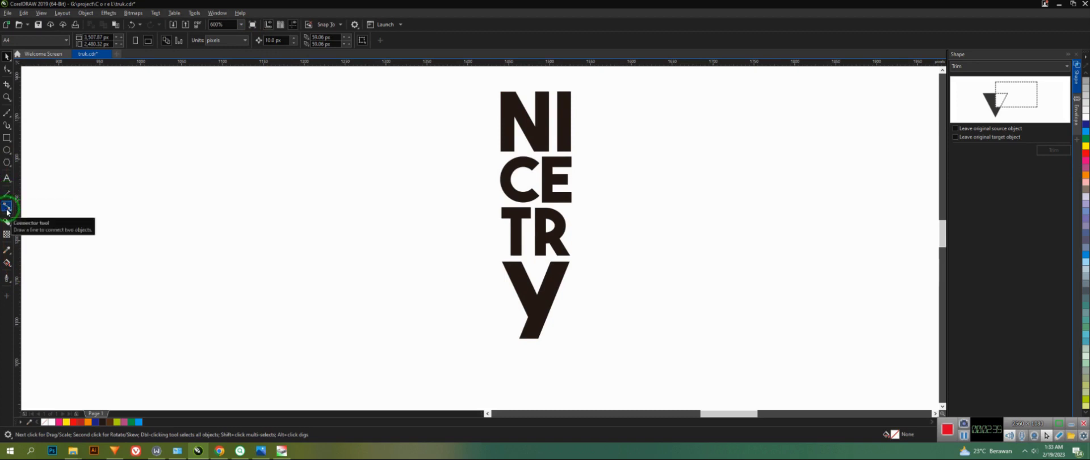
Step: Start a straight-segment Bézier zigzag above the N, crossing NI and CE diagonally with corner nodes outside both sides of the lettering
click(7, 112)
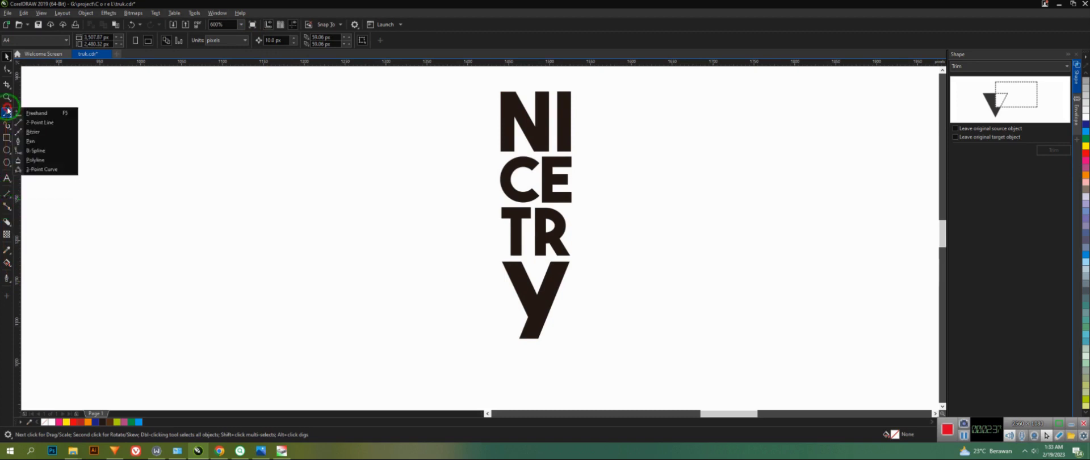
click(35, 133)
scroll(360, 170, right, 5)
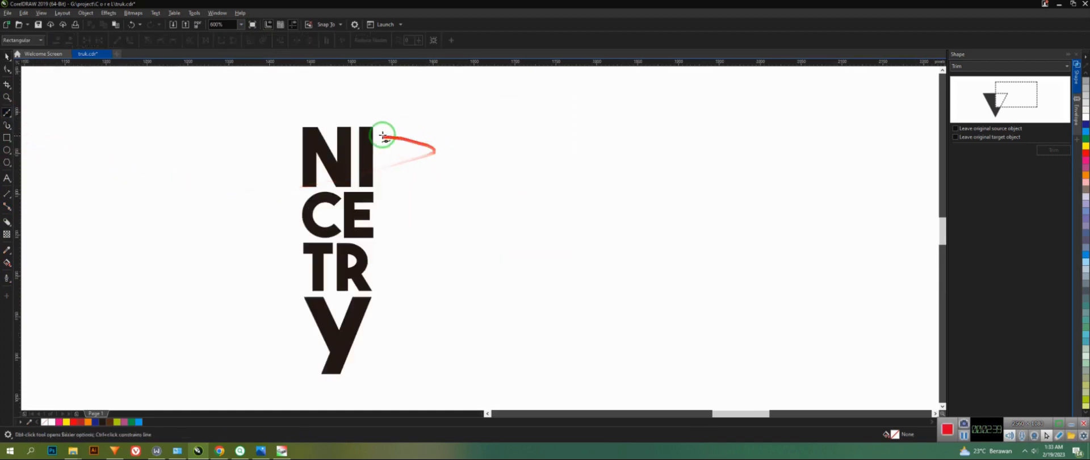
click(295, 97)
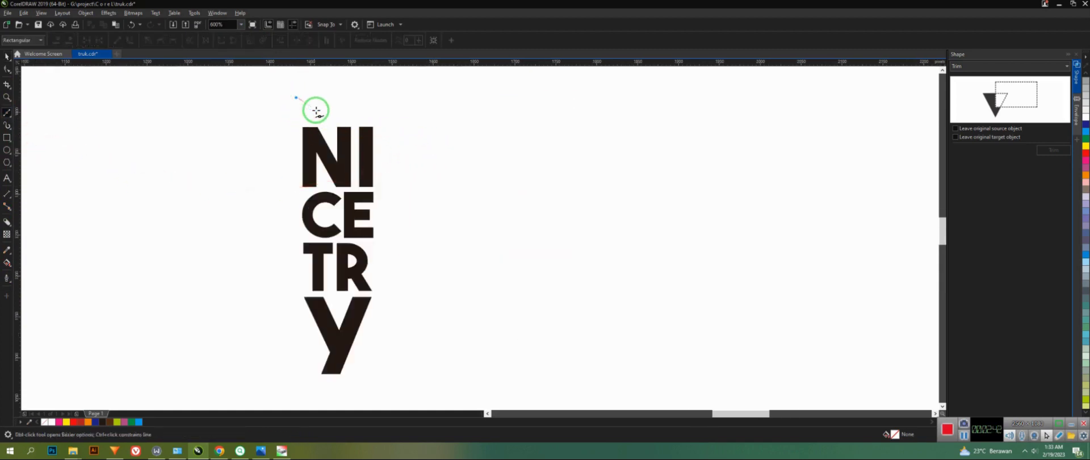
click(408, 201)
click(408, 257)
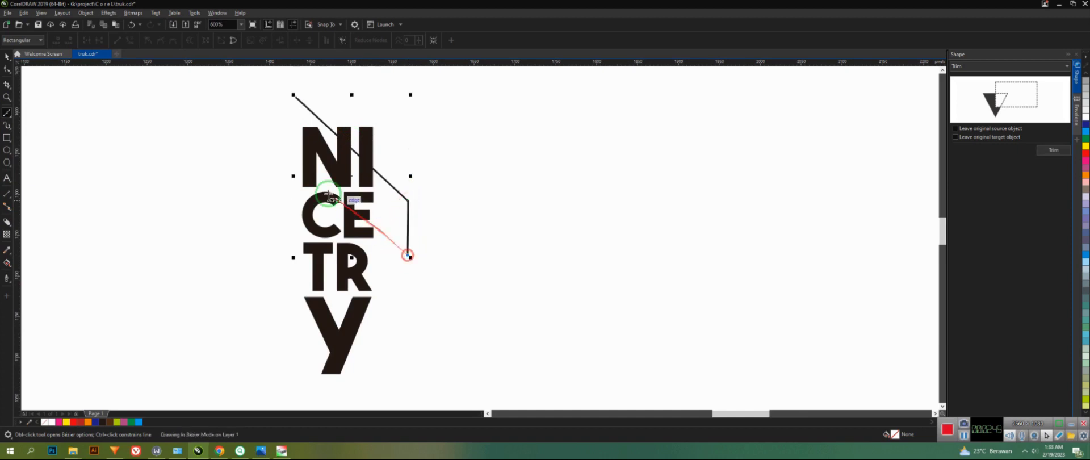
click(273, 133)
drag(273, 134, 277, 208)
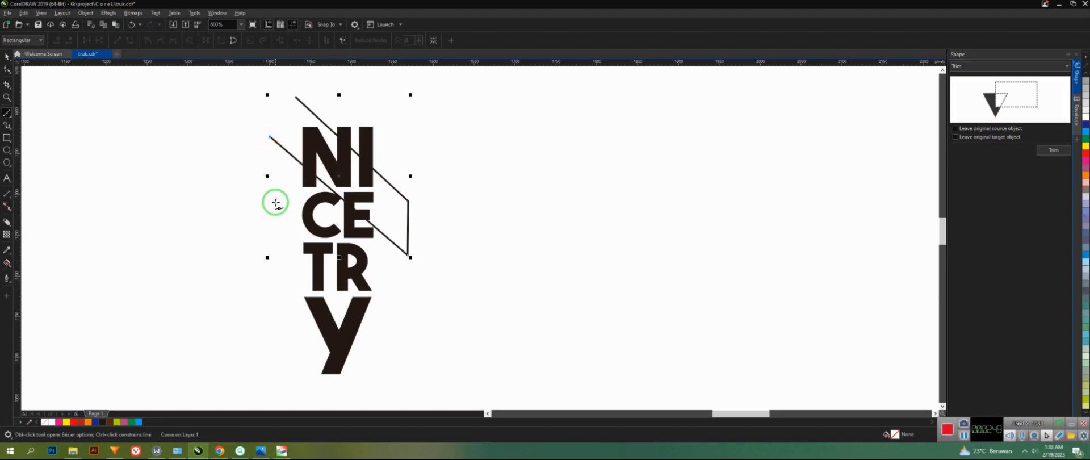
click(274, 197)
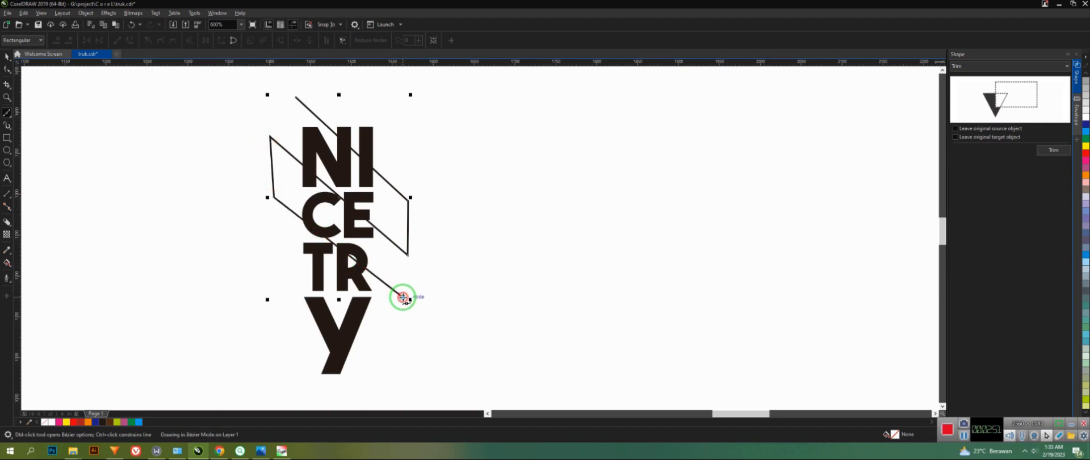
Step: Continue the zigzag across TR and Y to end beneath the Y, and raise its lowest left-hand corner node about 13 px
key(ctrl+z)
click(404, 309)
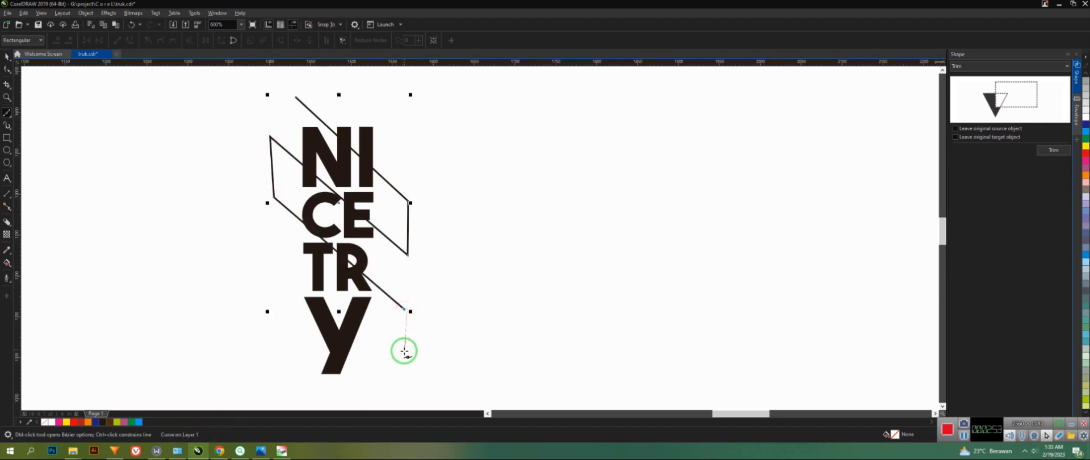
click(405, 365)
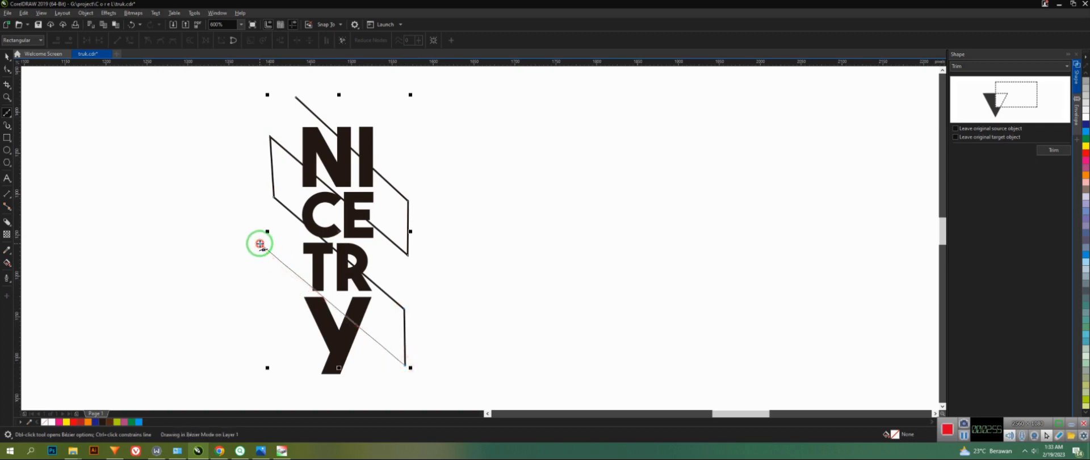
key(space)
click(255, 253)
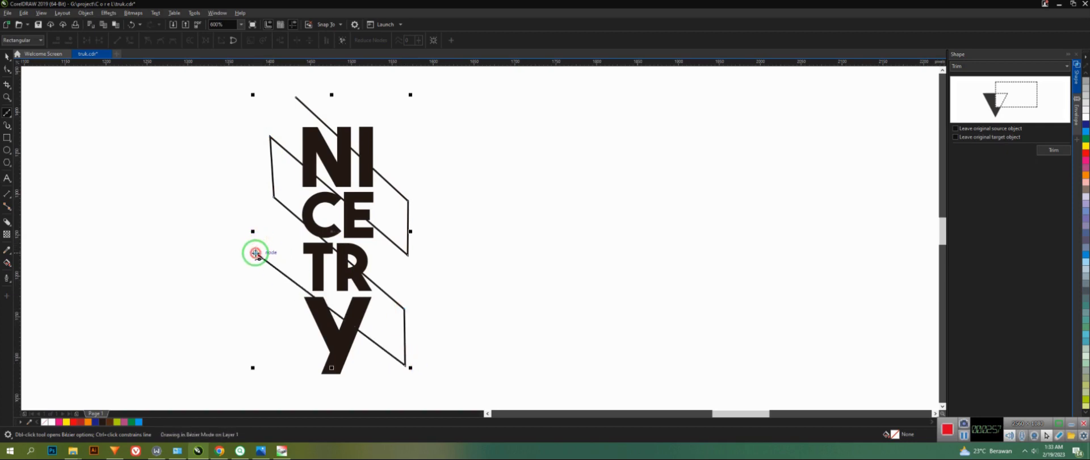
click(252, 322)
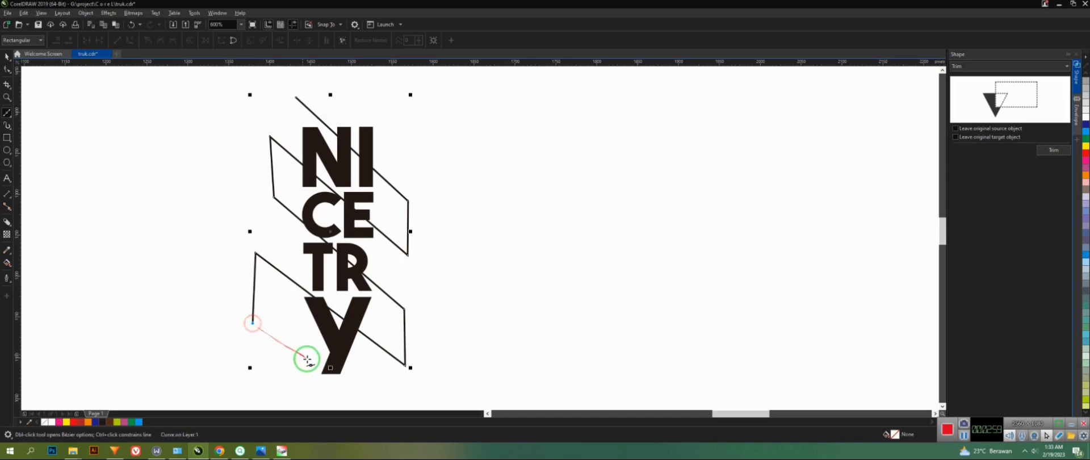
double_click(359, 388)
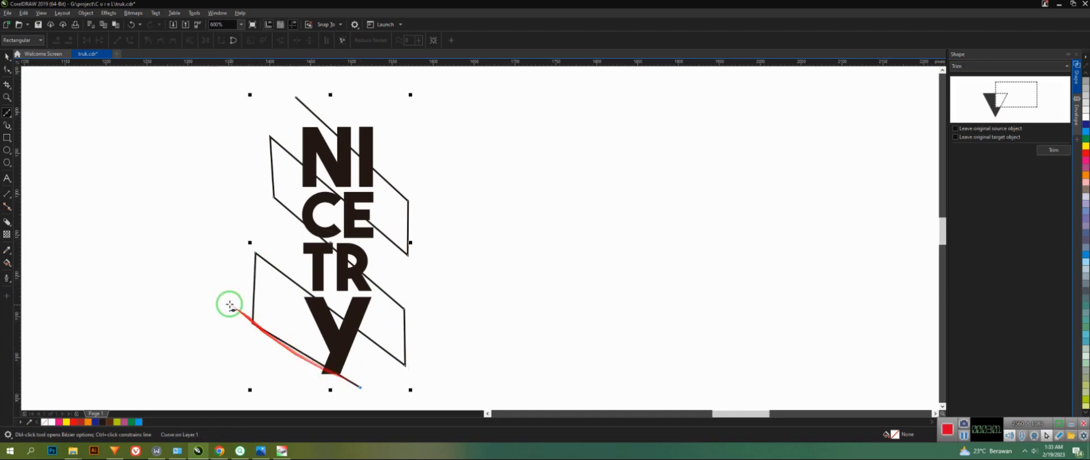
click(8, 68)
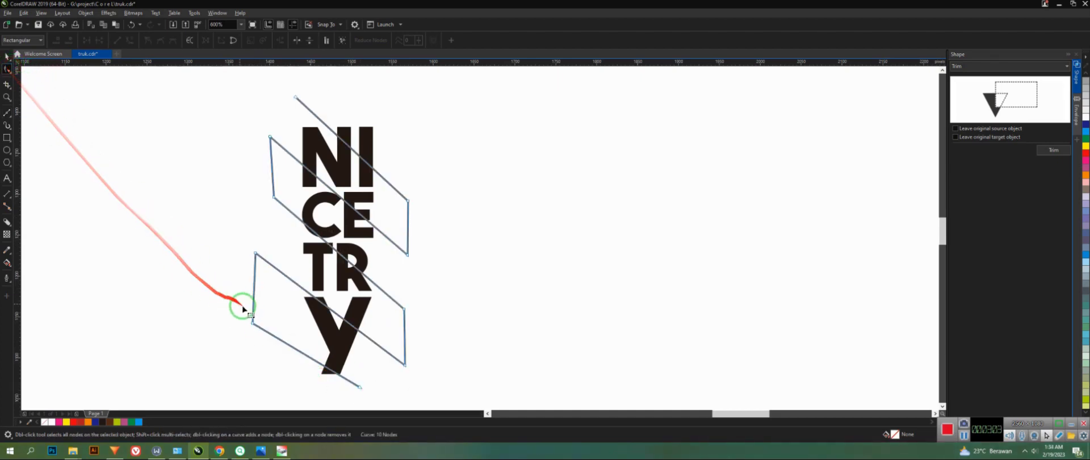
drag(252, 322, 252, 311)
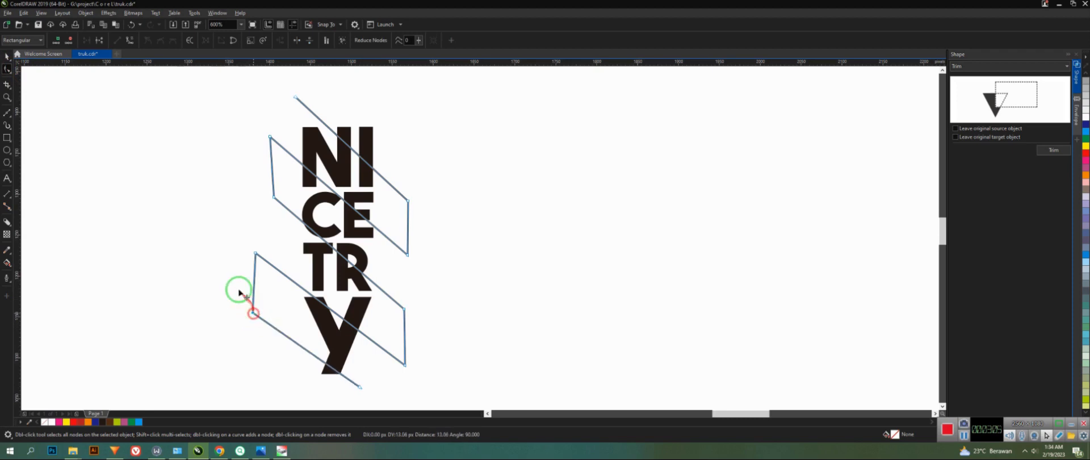
Step: Set the zigzag line's outline width to 0.75 mm and convert the outline to an object
click(5, 278)
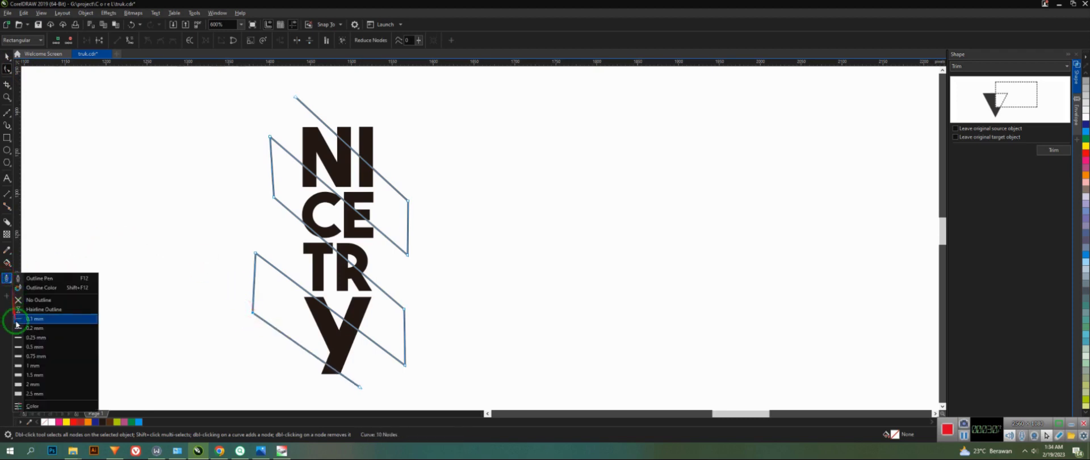
click(31, 356)
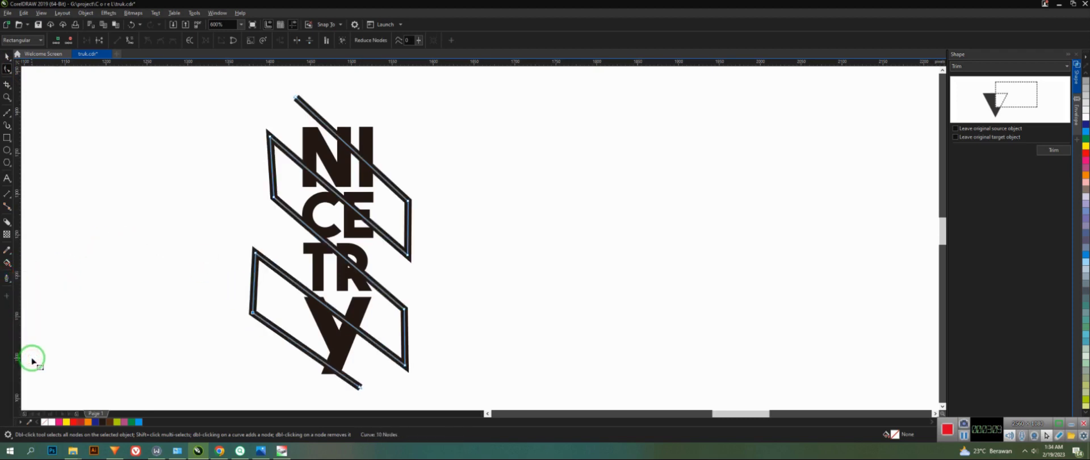
click(8, 277)
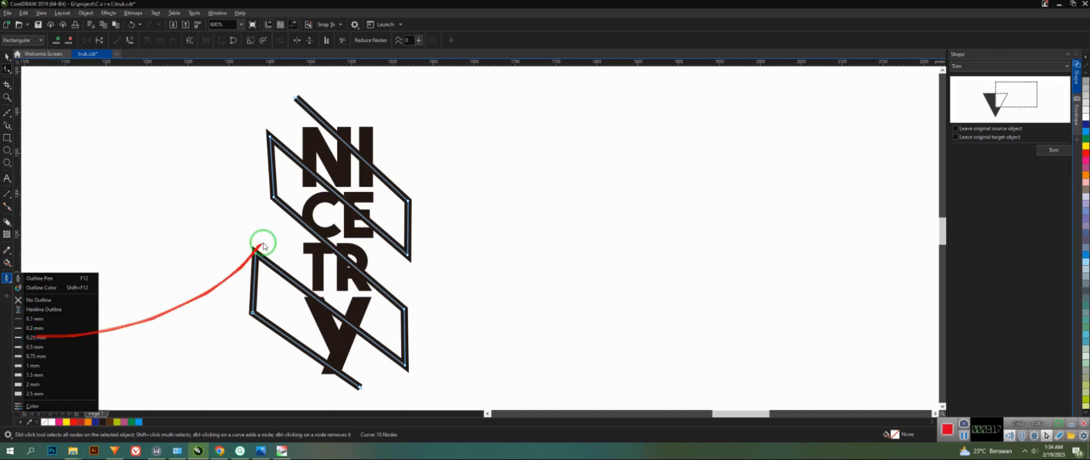
click(110, 13)
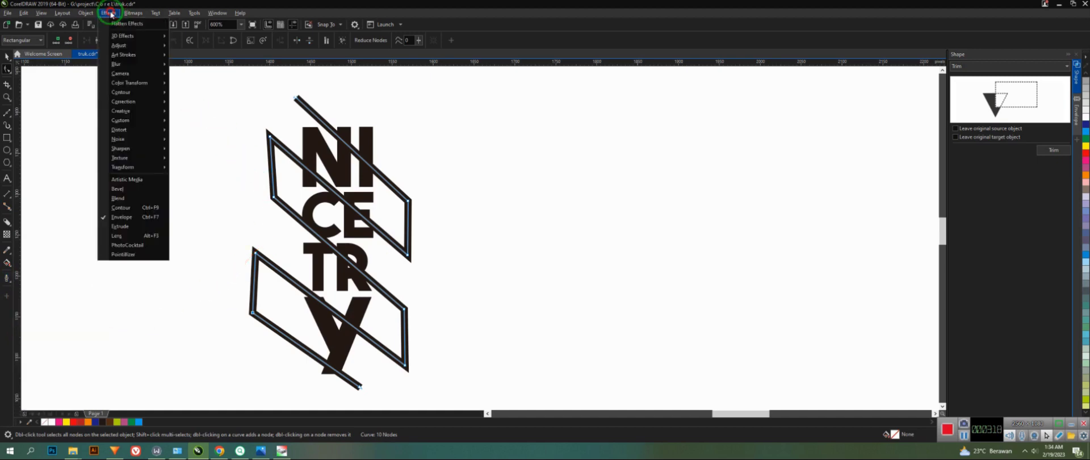
click(141, 13)
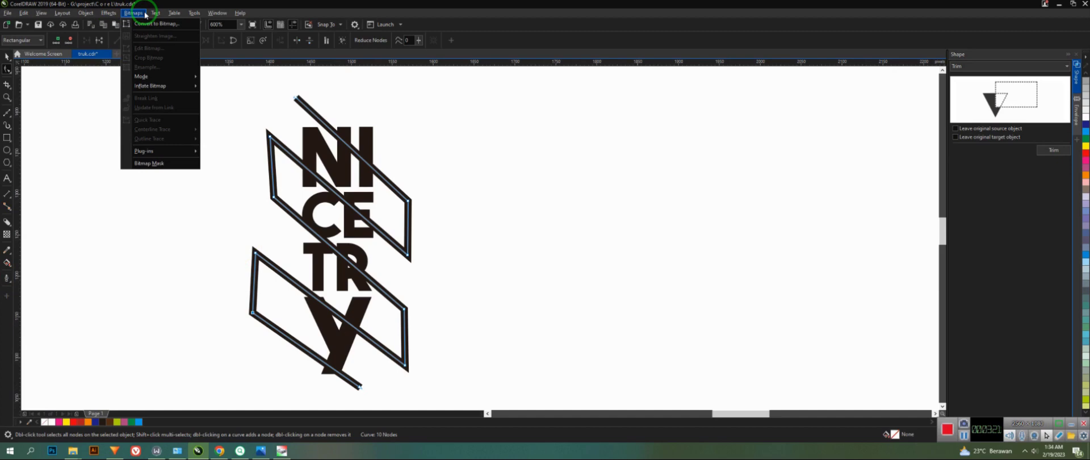
mouse_move(113, 13)
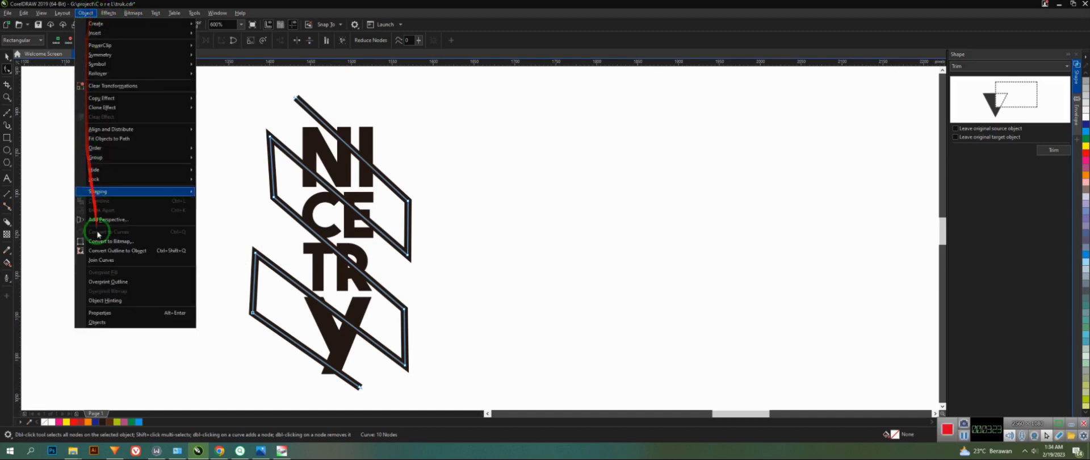
click(129, 250)
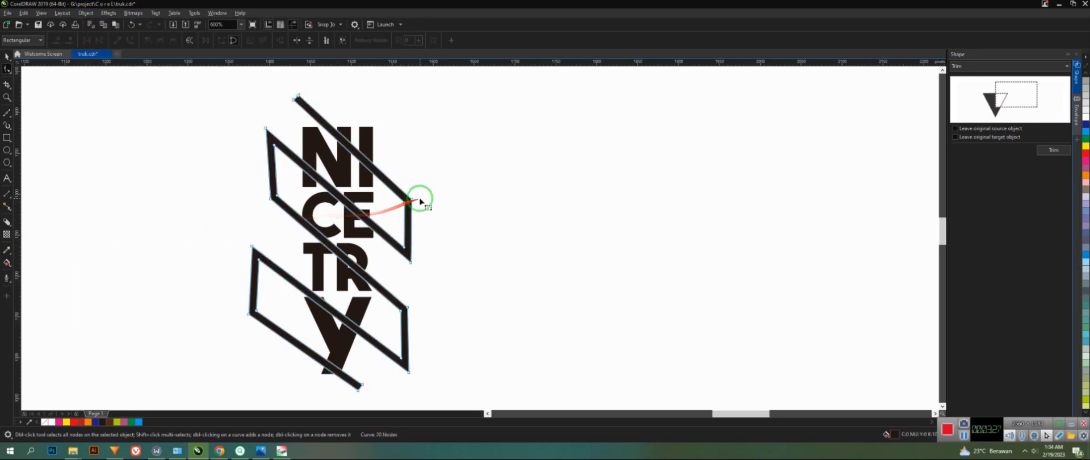
Step: Try to trim the welded lettering with the thick zigzag shape, and undo back to the thin, unconverted zigzag line
click(7, 55)
click(291, 165)
click(455, 174)
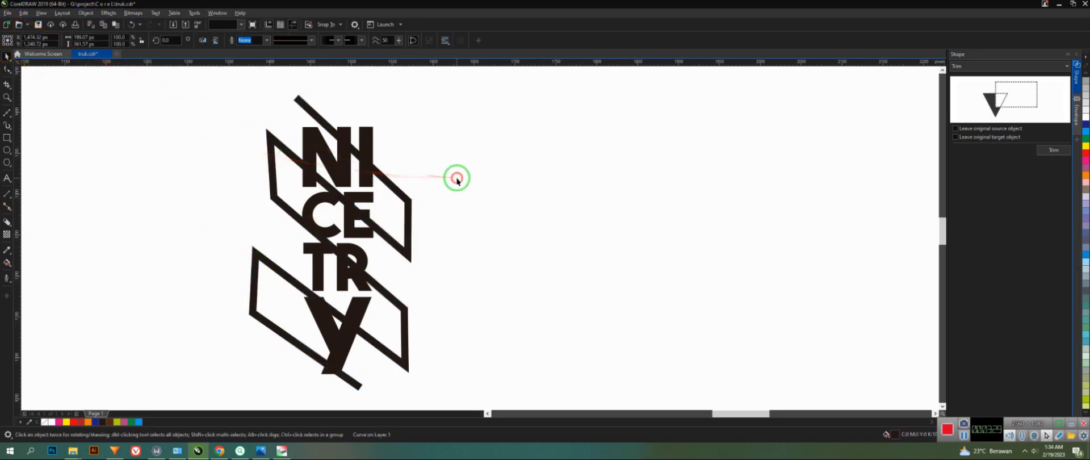
click(401, 197)
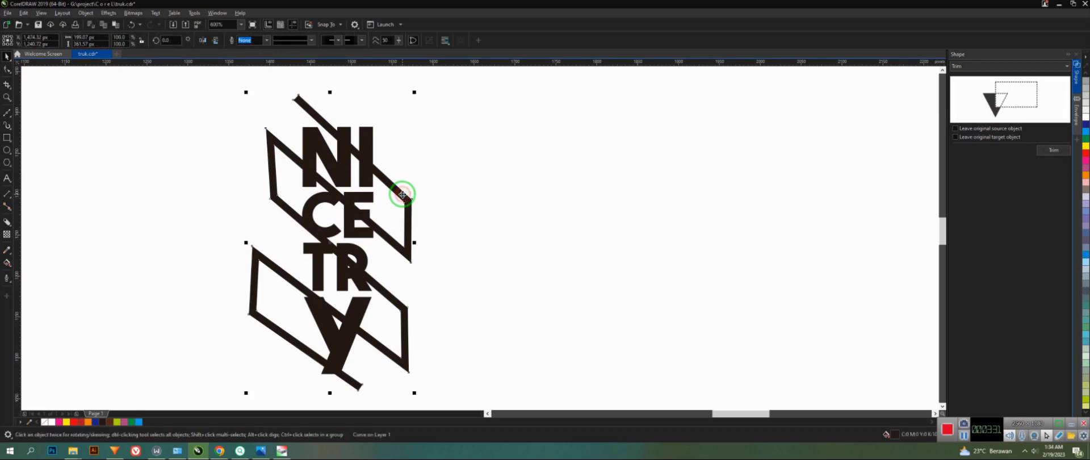
click(1047, 151)
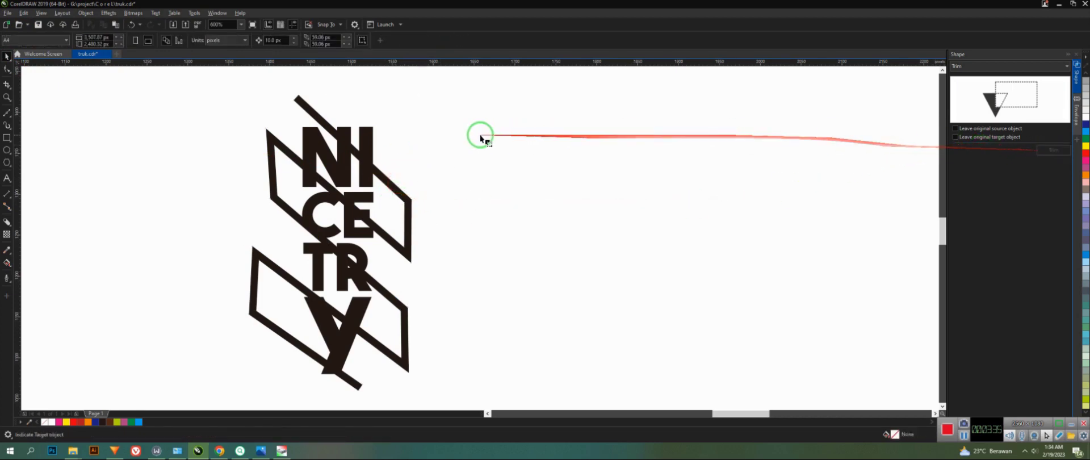
click(363, 138)
click(415, 147)
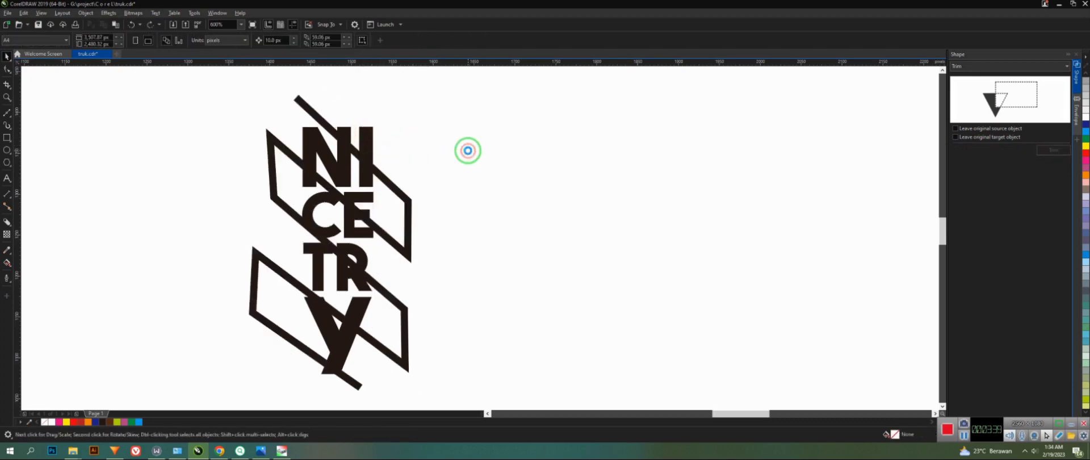
key(ctrl+z)
click(470, 178)
Step: Set the zigzag line's outline width to 0.25 mm and convert the outline to an object
click(407, 200)
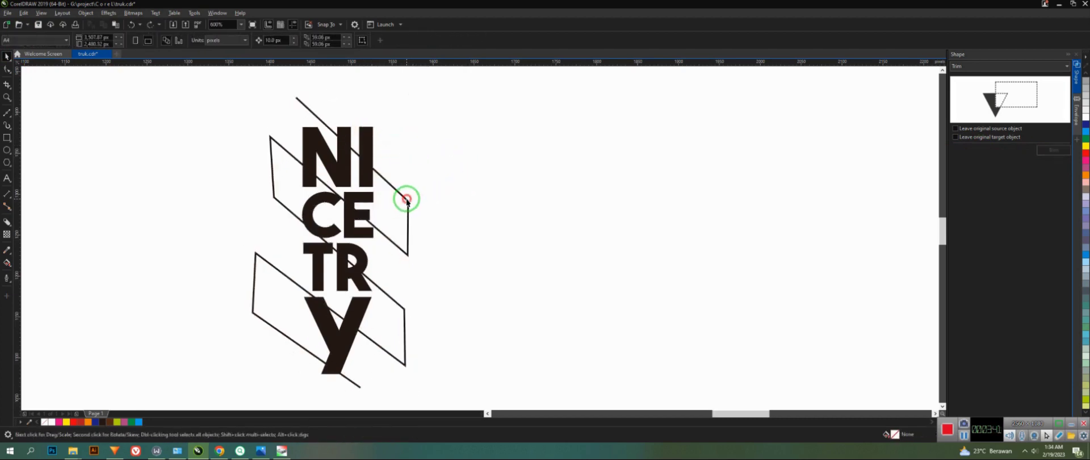
click(11, 278)
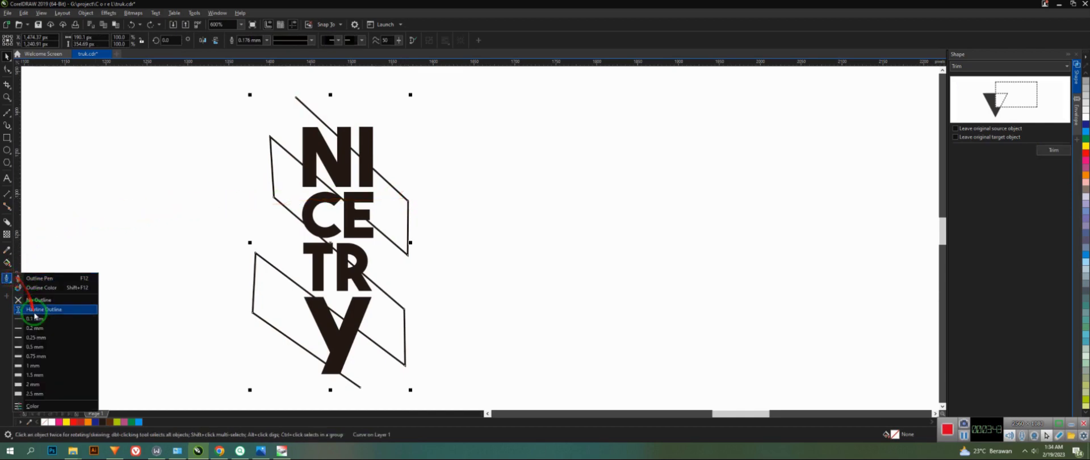
click(33, 327)
click(14, 282)
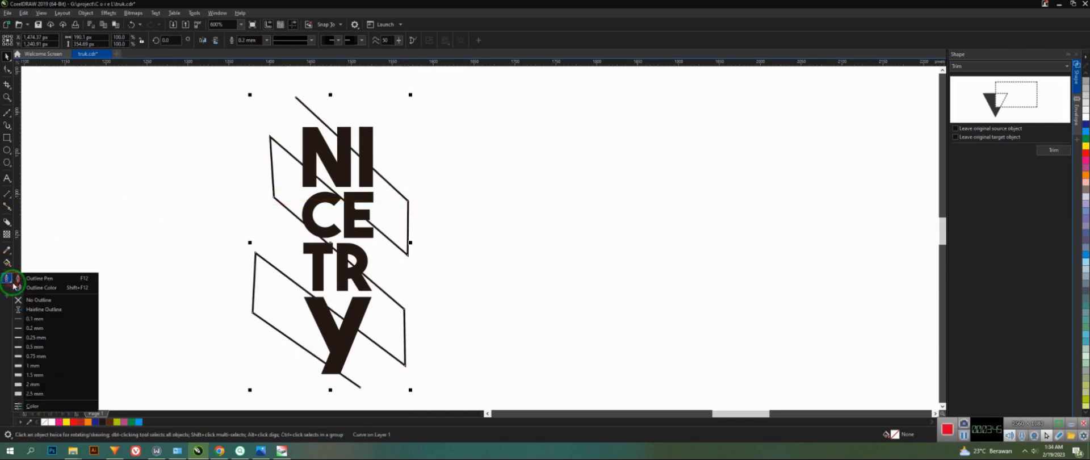
click(31, 336)
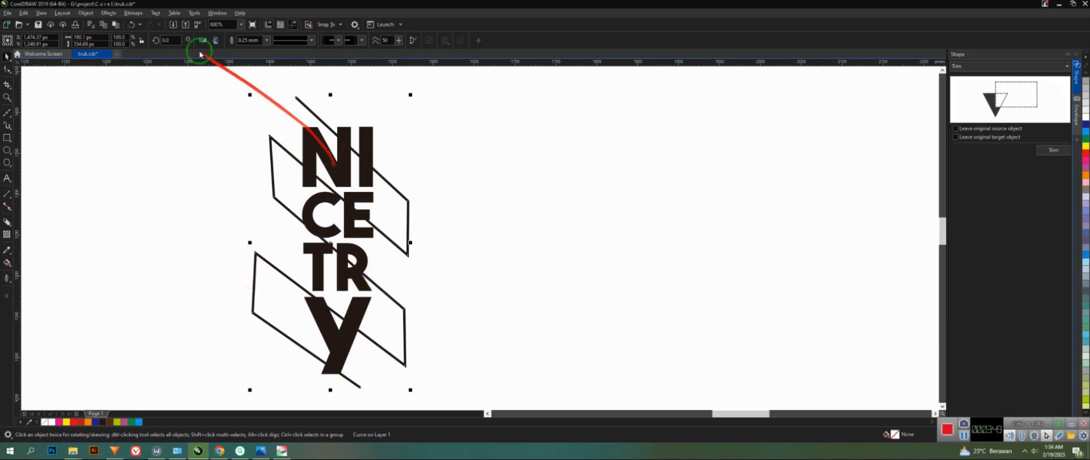
click(111, 14)
click(111, 251)
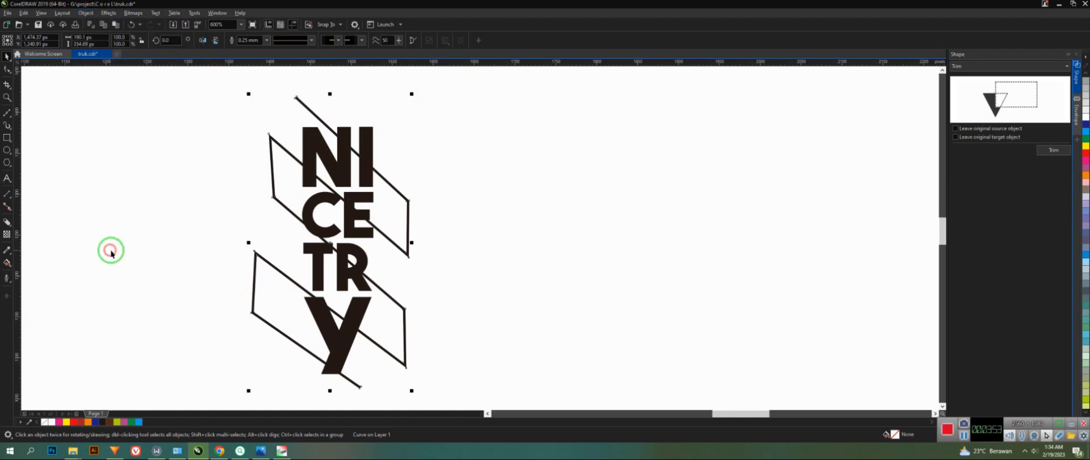
Step: Trim the welded NICETRY lettering with the thin zigzag shape, keeping neither the original source nor target object
click(402, 221)
click(407, 218)
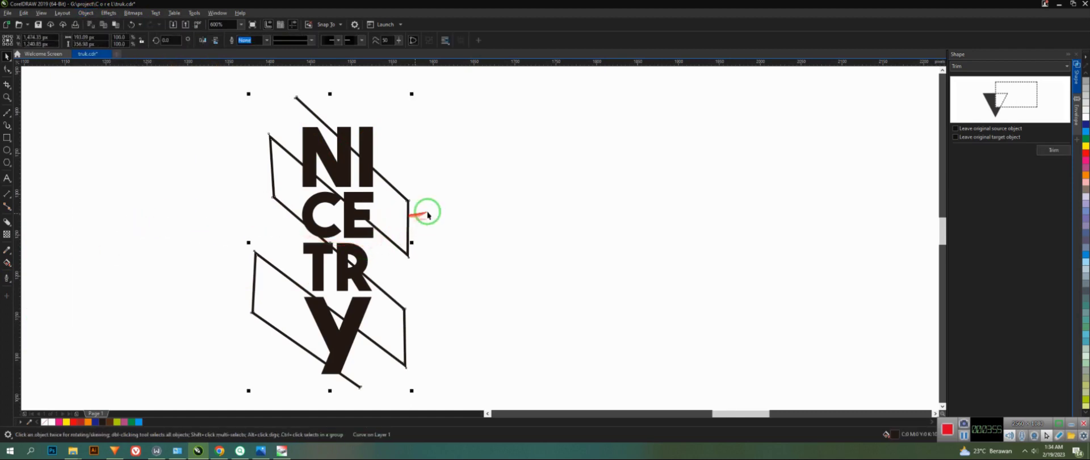
click(1052, 150)
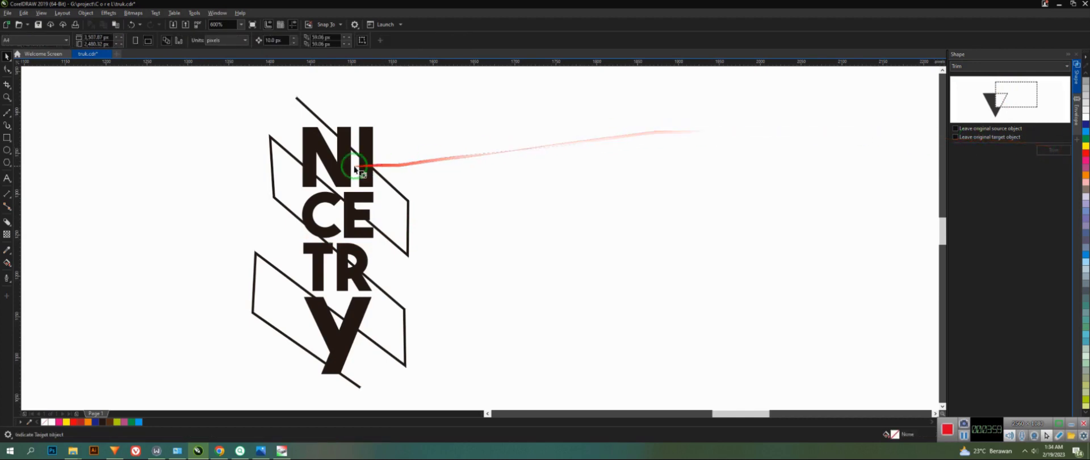
click(332, 166)
click(445, 165)
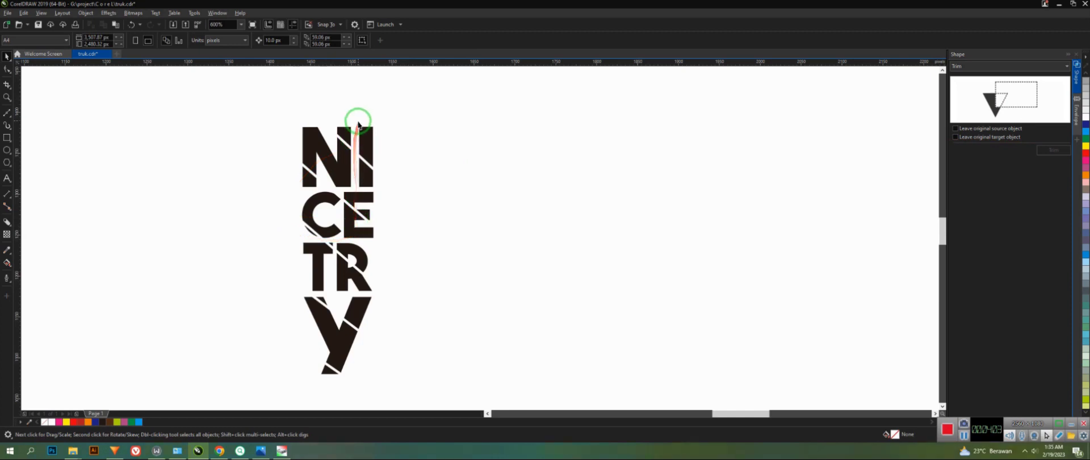
Step: Break the trimmed lettering apart into separate curves and weld the N's upper-right piece with the upper part of the I
click(347, 135)
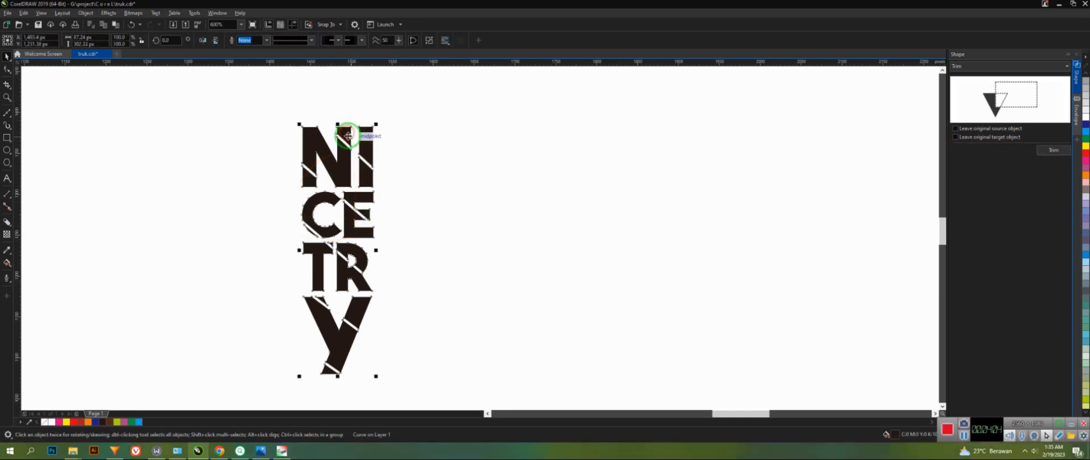
click(86, 13)
click(94, 210)
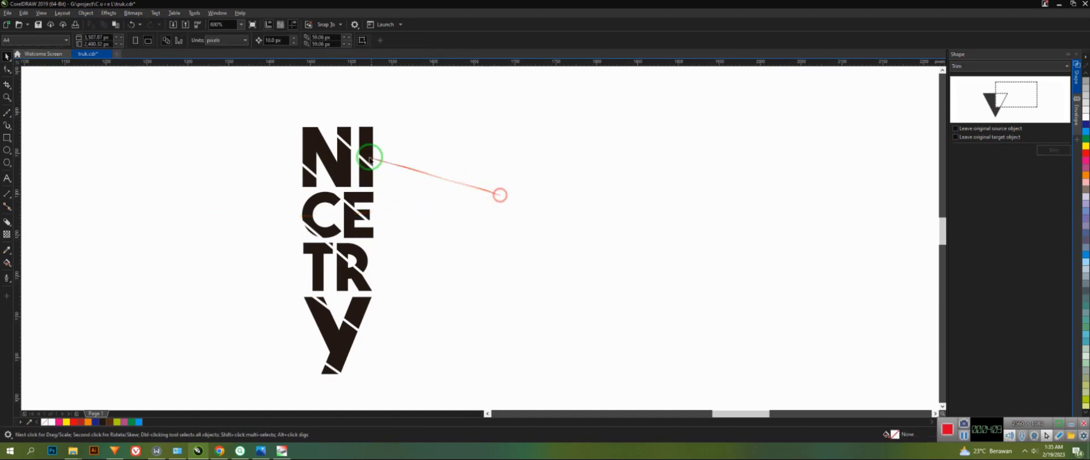
click(348, 127)
shift+click(365, 143)
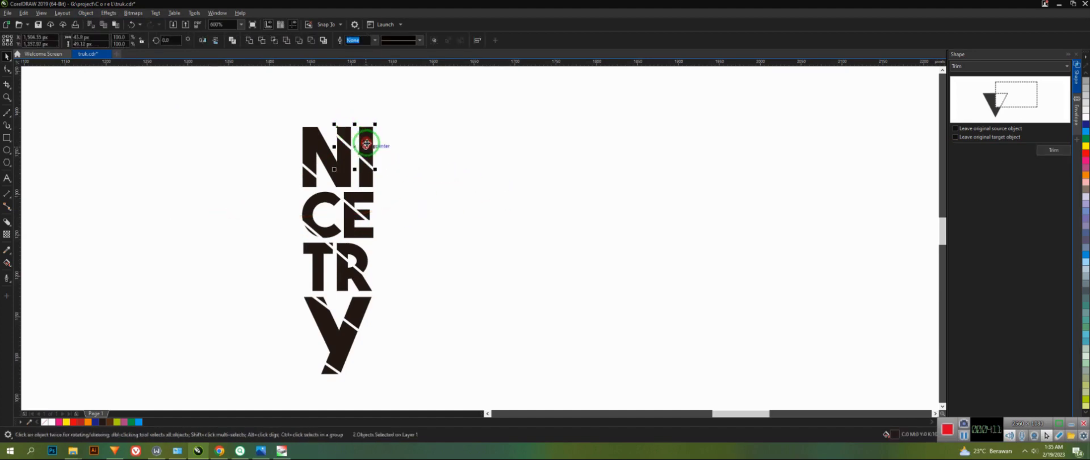
click(249, 41)
click(334, 165)
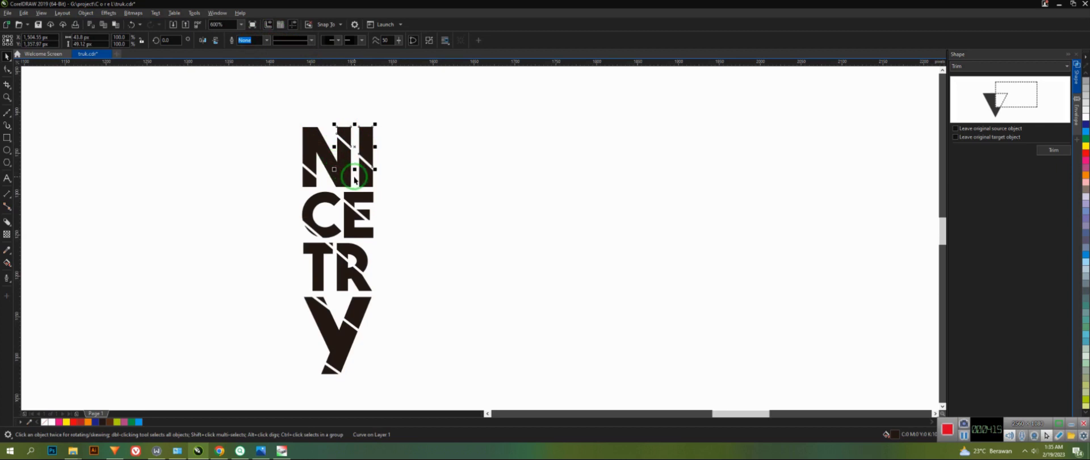
shift+click(338, 190)
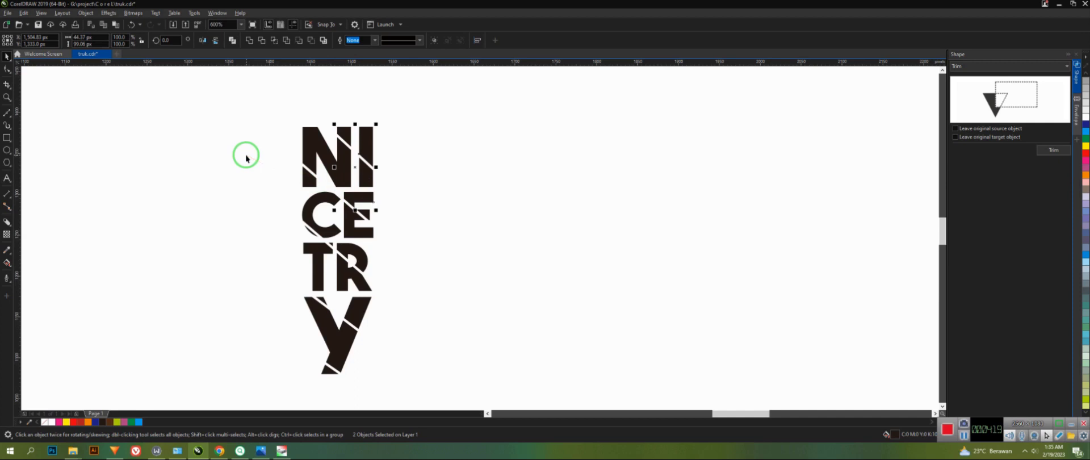
click(373, 170)
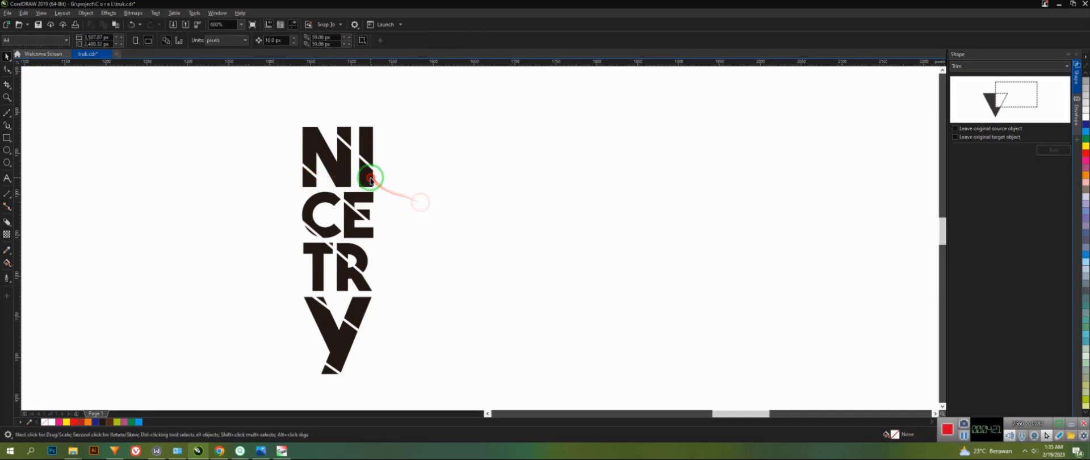
click(364, 179)
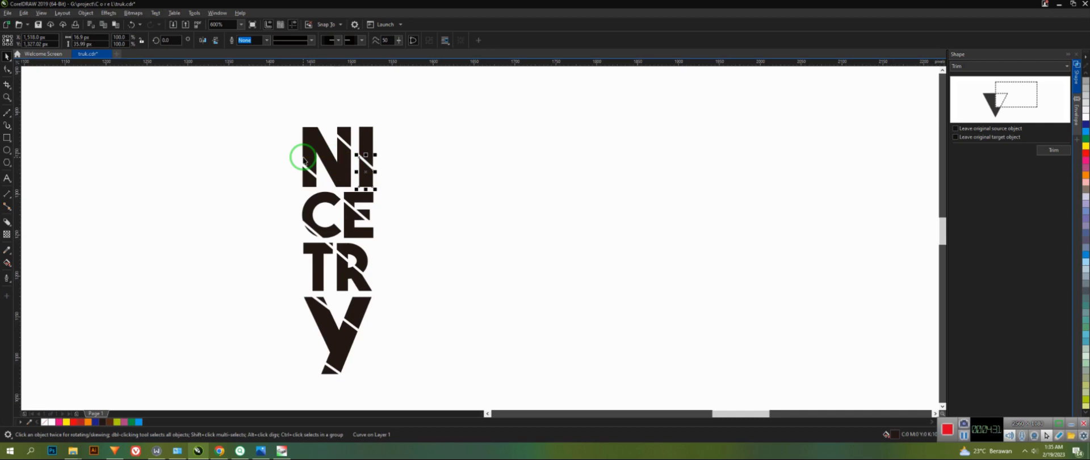
click(418, 151)
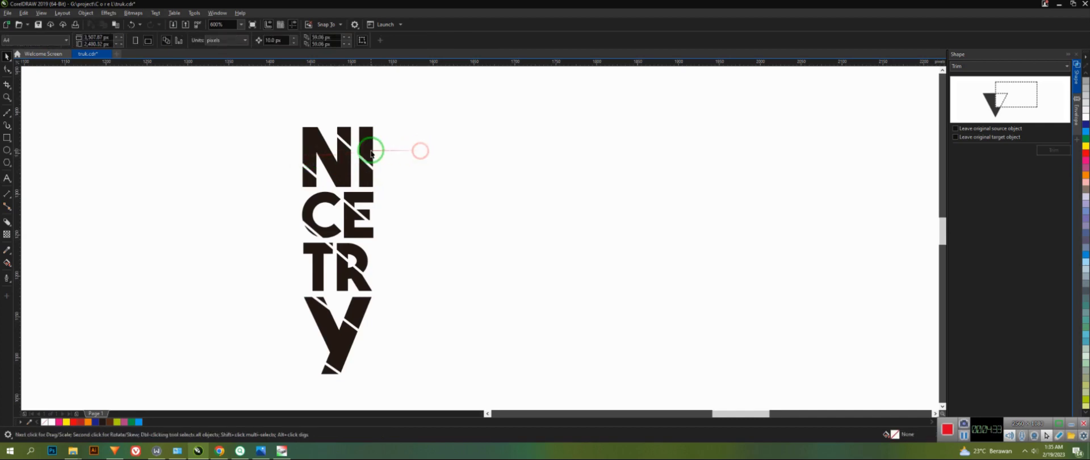
Step: Weld the N's large middle piece with the lower part of the I, and weld the two upper pieces of the E together
click(372, 146)
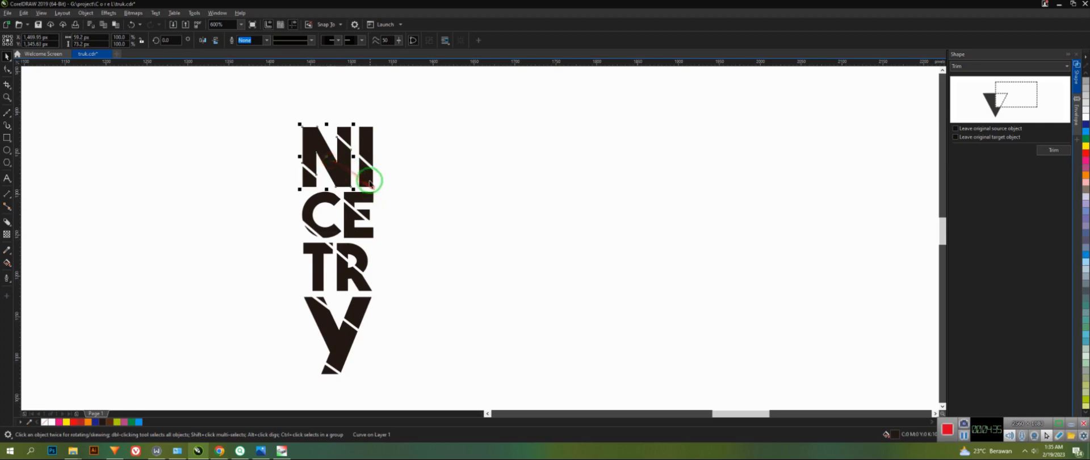
shift+click(368, 173)
click(250, 39)
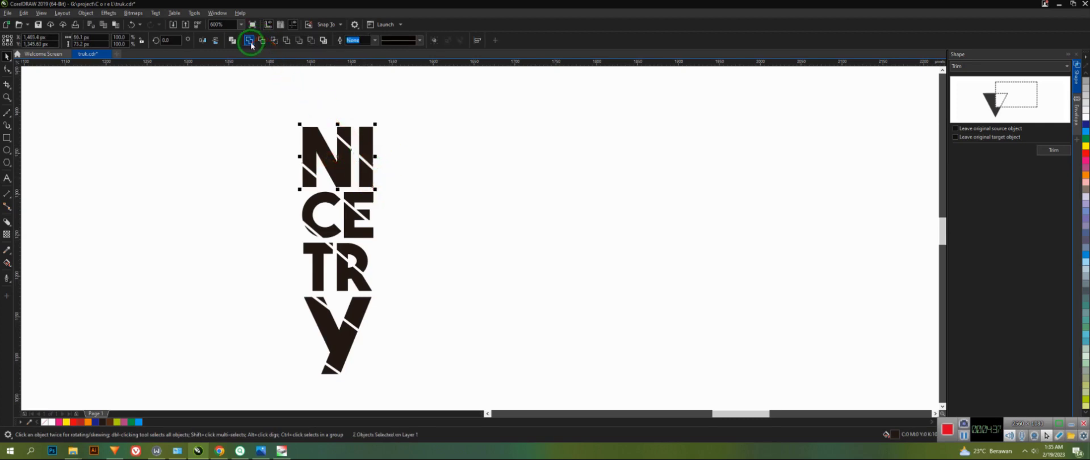
click(371, 196)
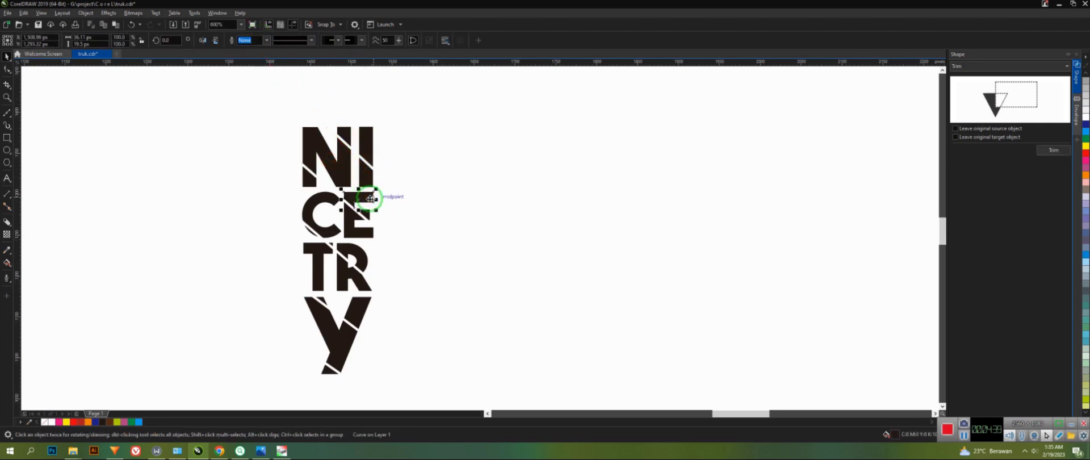
shift+click(367, 213)
click(250, 40)
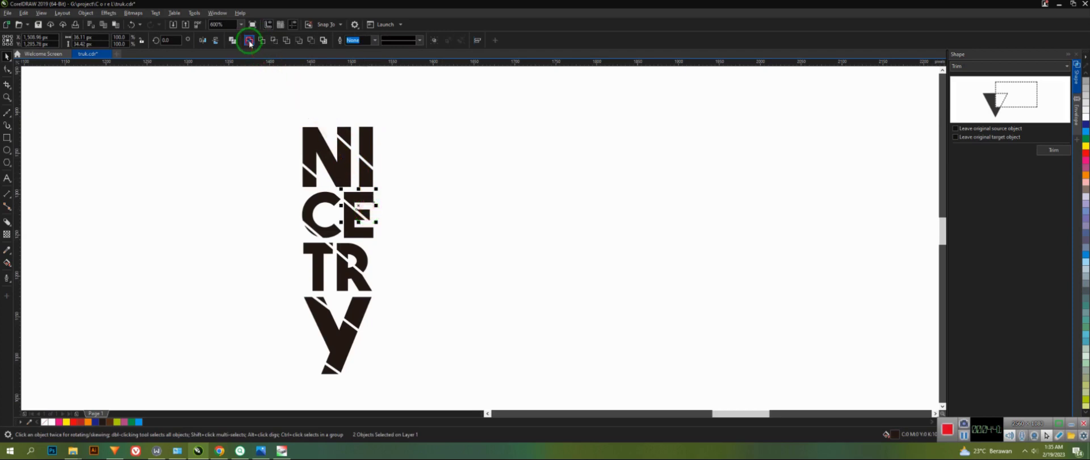
Step: Weld the large piece of the C with the lower part of the E into one shape
click(334, 209)
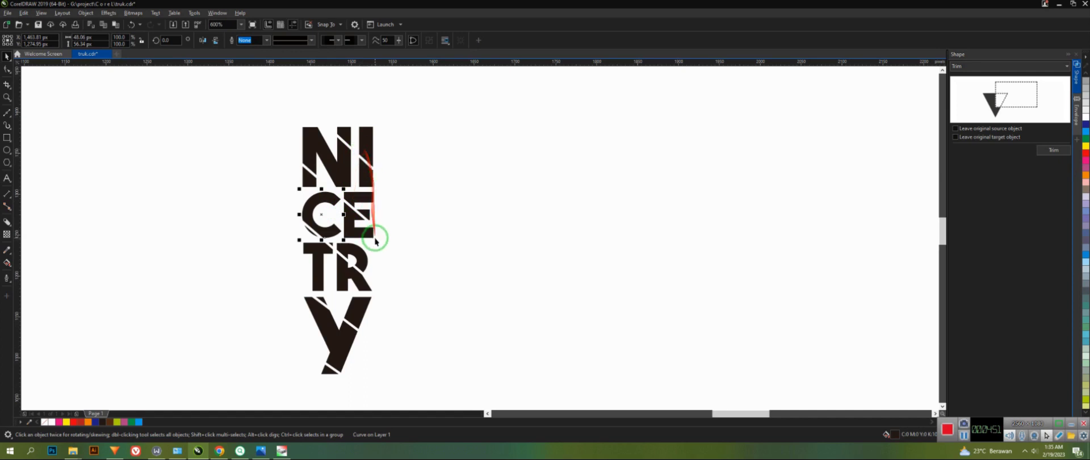
click(355, 231)
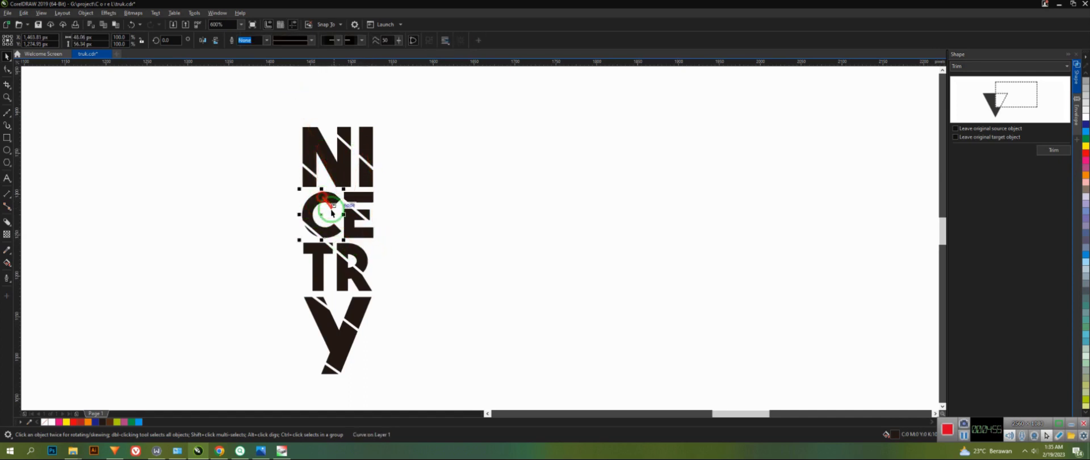
shift+click(347, 232)
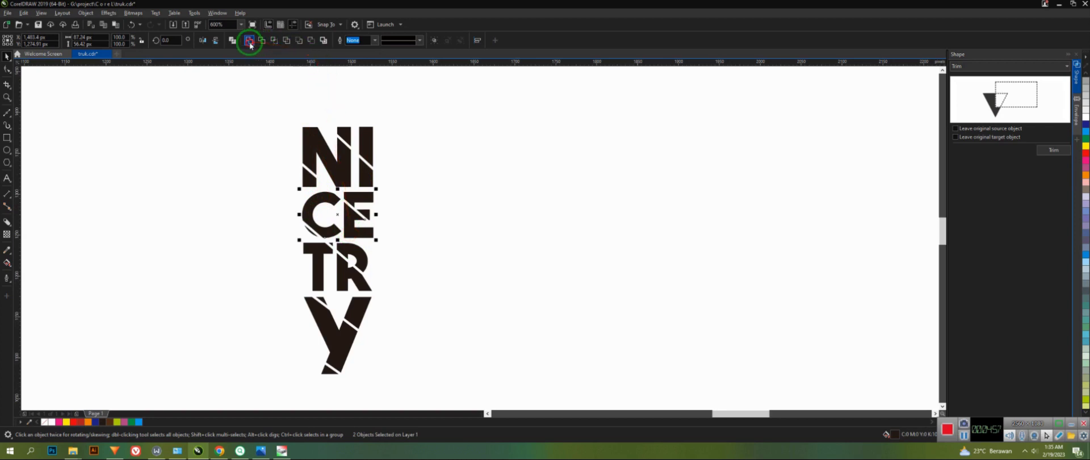
click(248, 40)
click(366, 211)
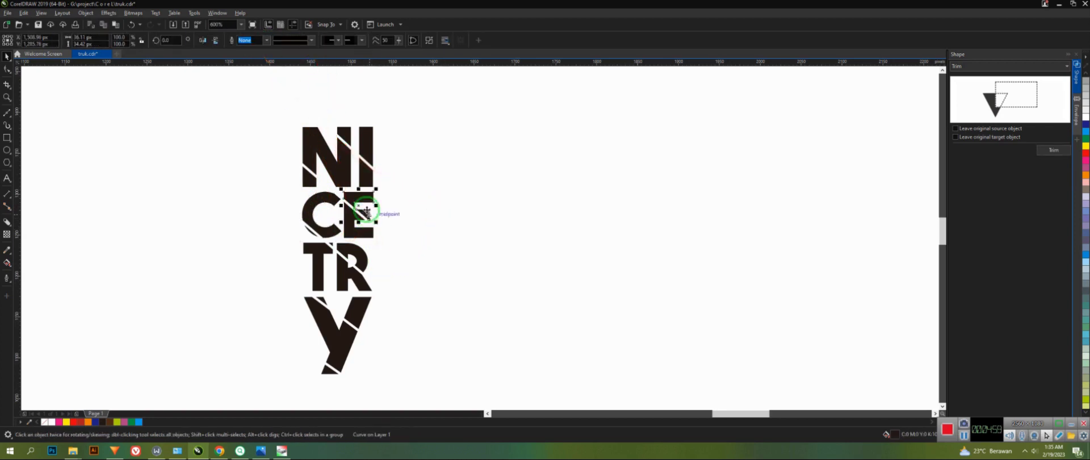
Step: Weld the T's main piece with the R's lower part, and the T's cut-off corner with the R's upper part
click(363, 255)
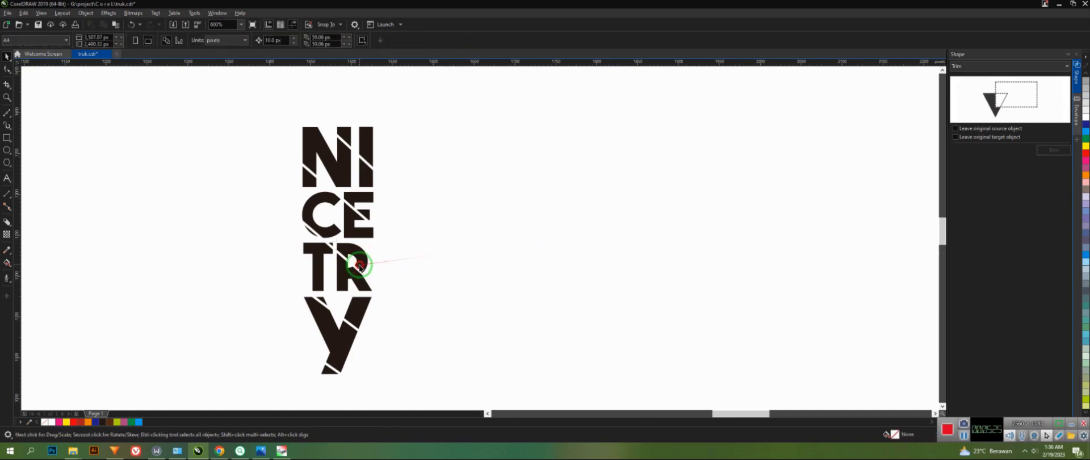
shift+click(317, 280)
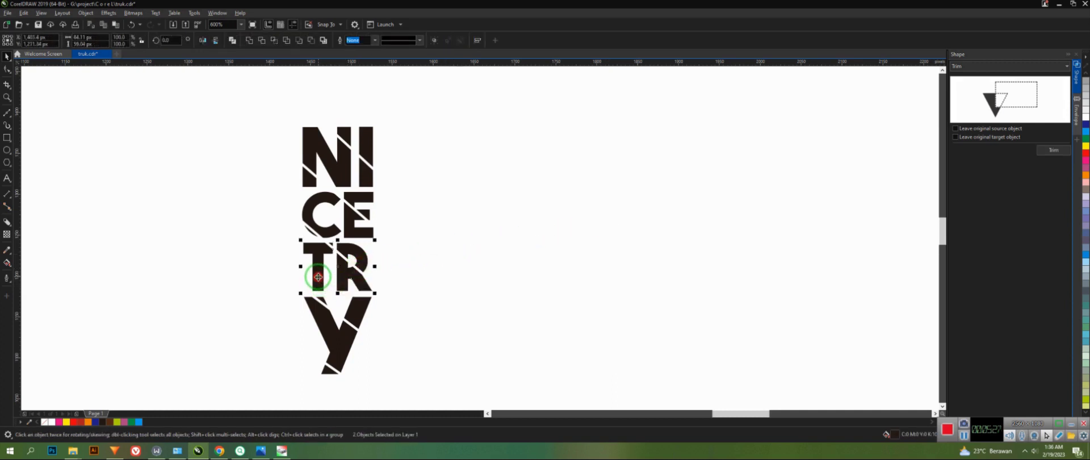
click(440, 236)
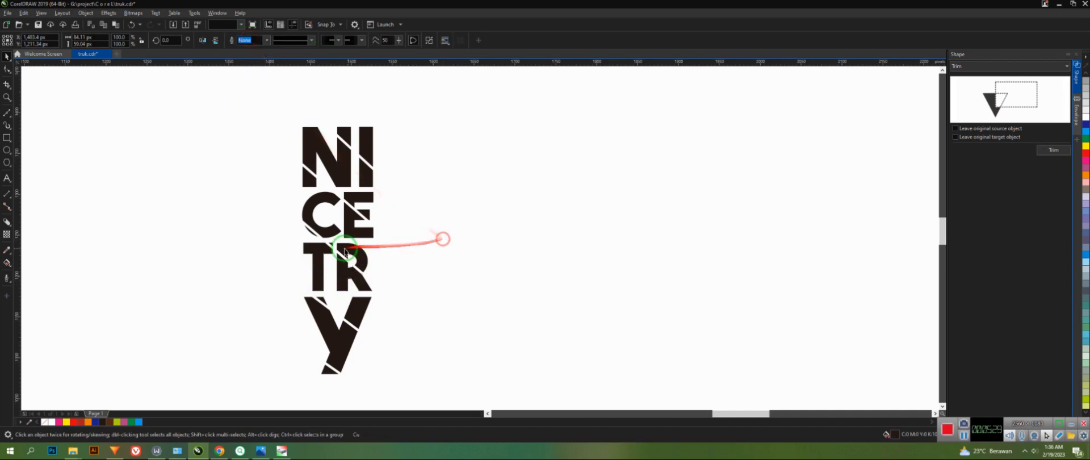
scroll(331, 249, up, 3)
click(318, 240)
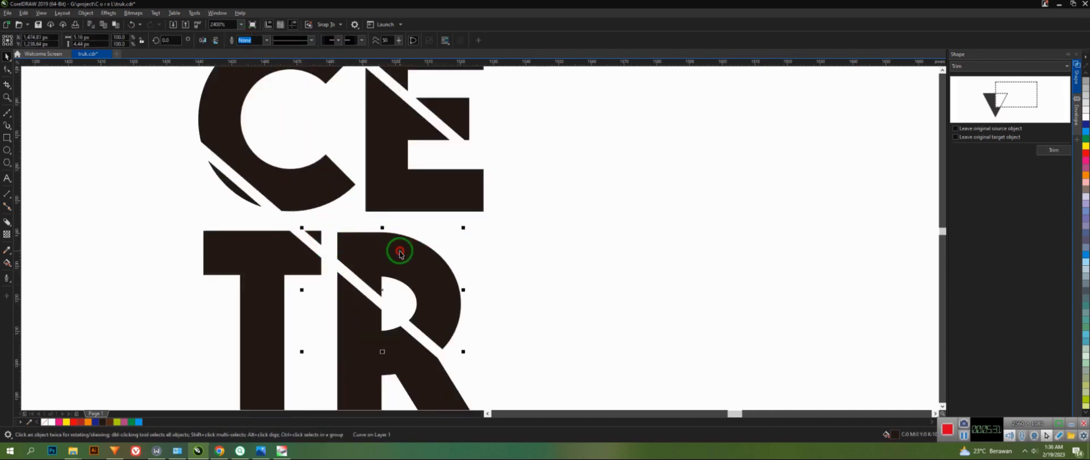
scroll(425, 182, down, 3)
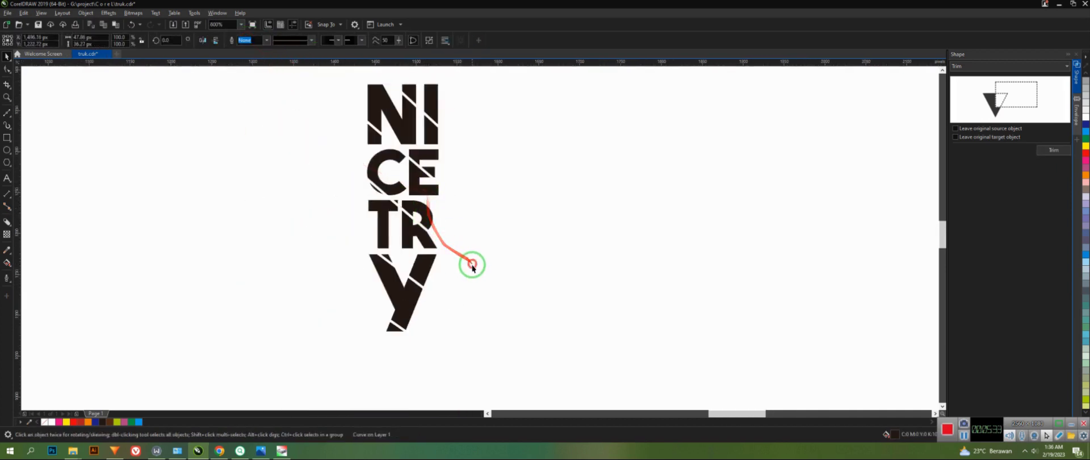
Step: Weld the small triangular piece of the Y's left arm with the upper piece of its right arm
shift+click(414, 260)
scroll(401, 263, up, 3)
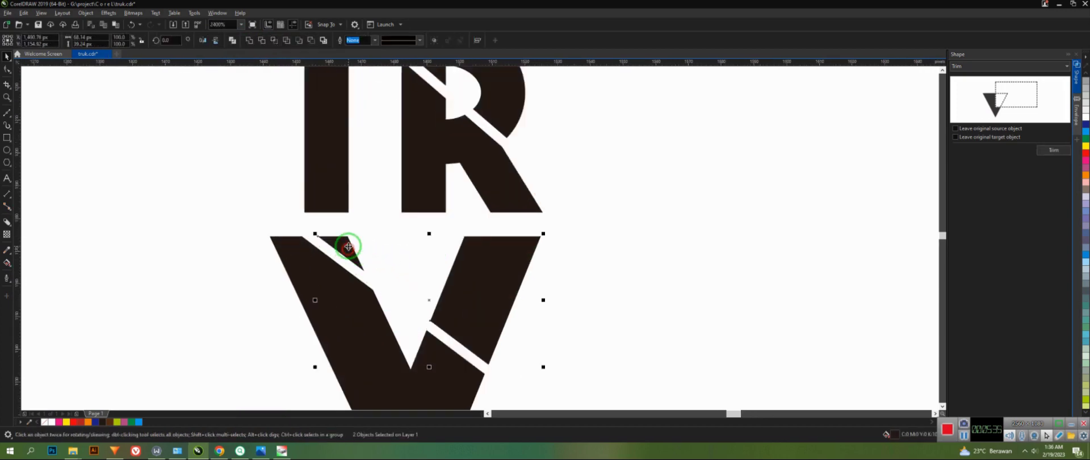
click(262, 40)
scroll(330, 158, down, 1)
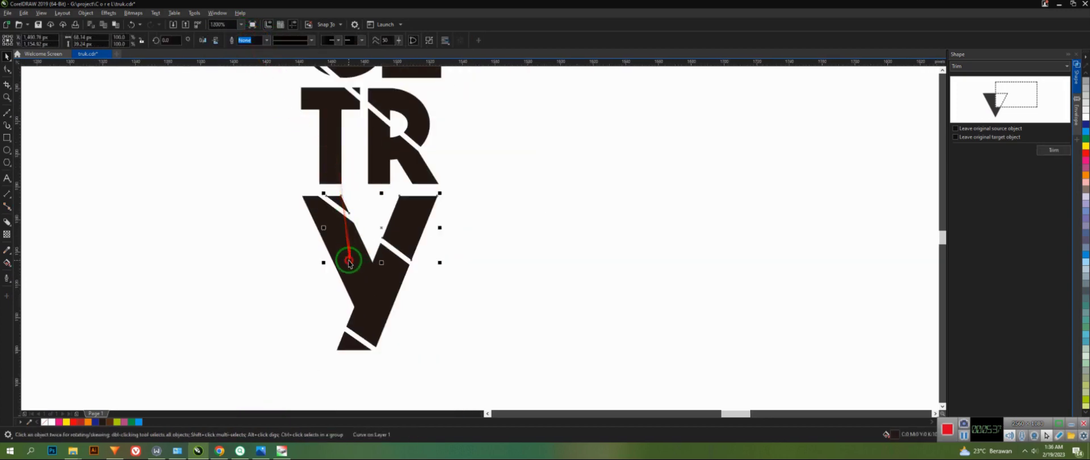
click(361, 340)
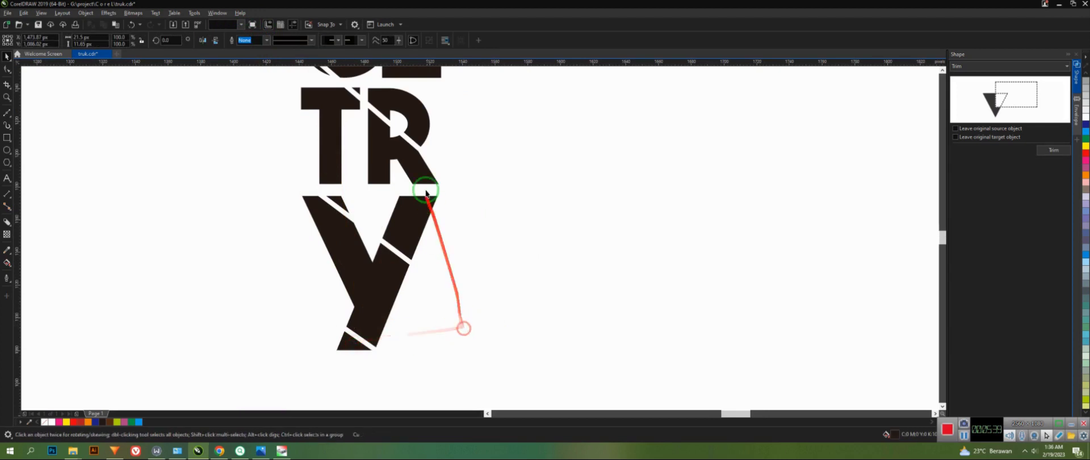
Step: Fill the welded upper pieces of the N and I with red and the welded band below them with light blue
scroll(426, 192, down, 2)
scroll(425, 80, up, 2)
click(432, 130)
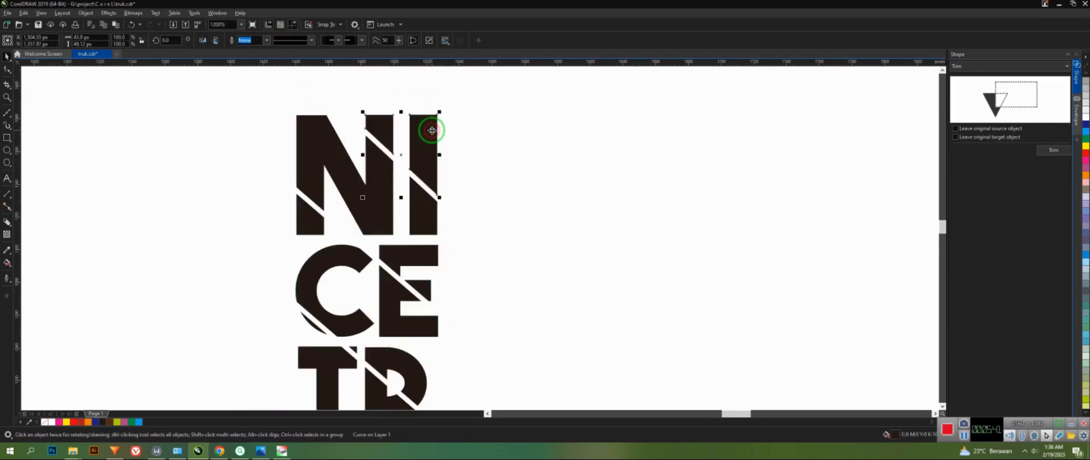
click(1085, 158)
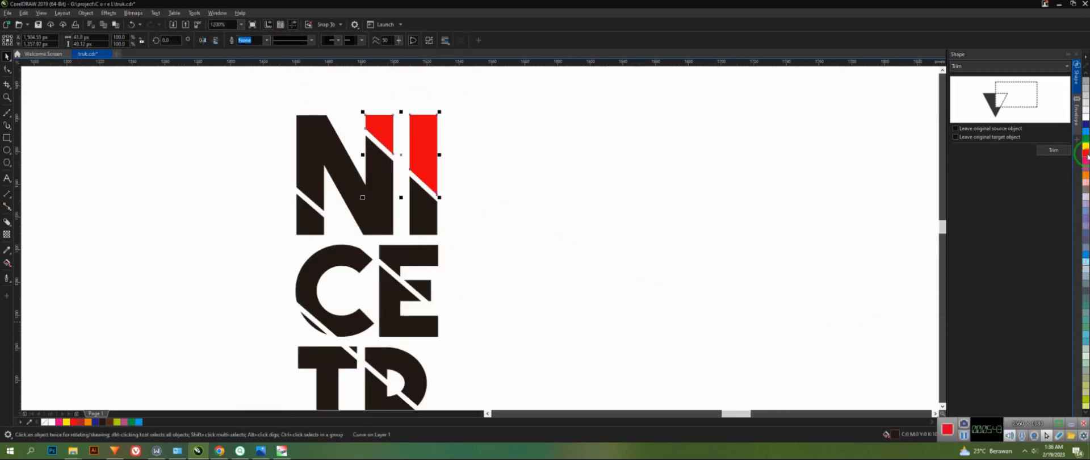
click(423, 209)
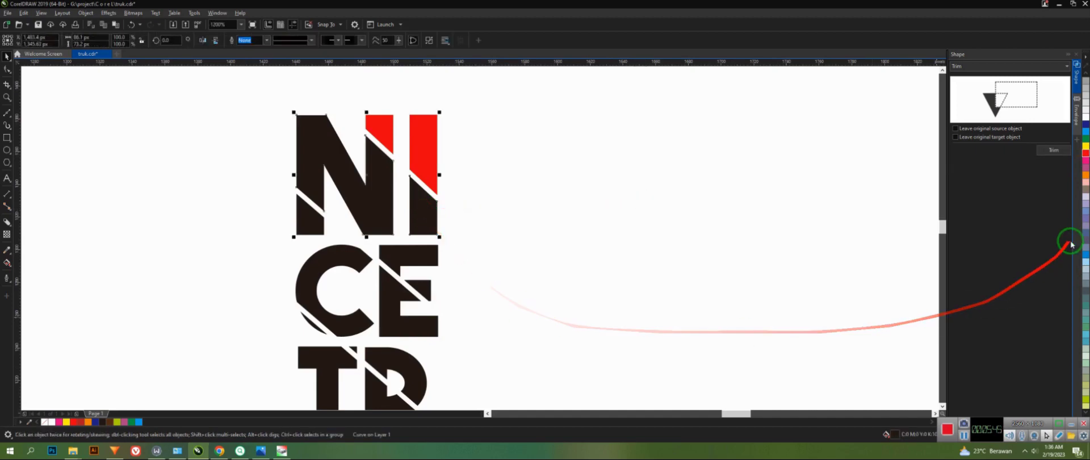
click(1086, 135)
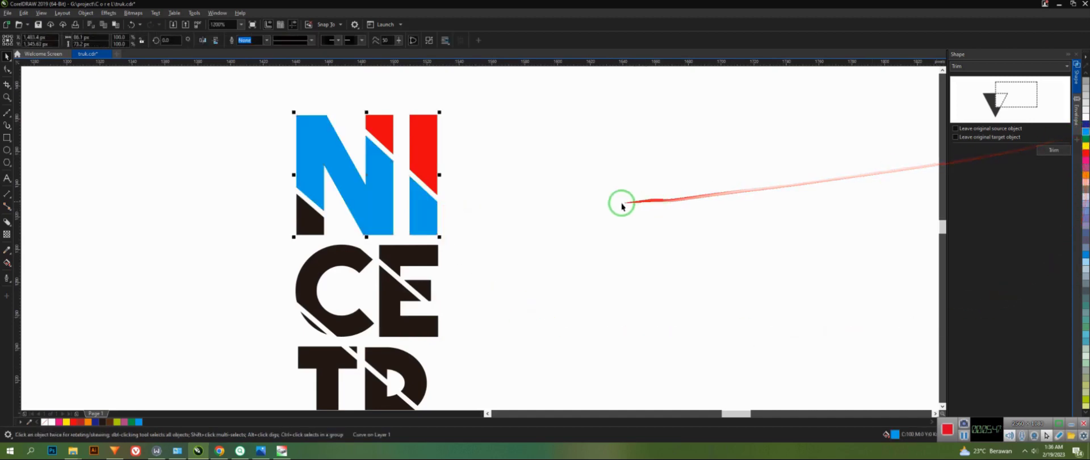
Step: Try to weld the N's black lower-left corner piece with the upper part of the E
click(308, 228)
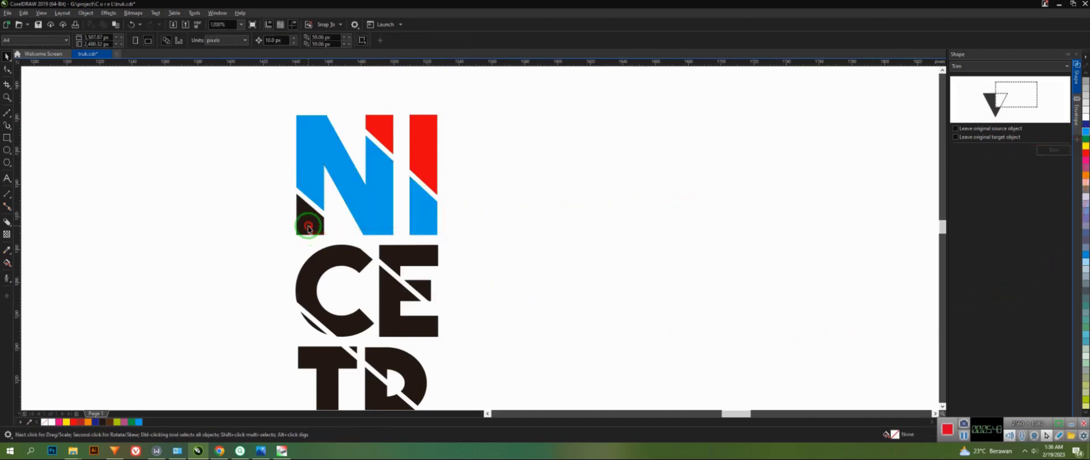
shift+click(407, 250)
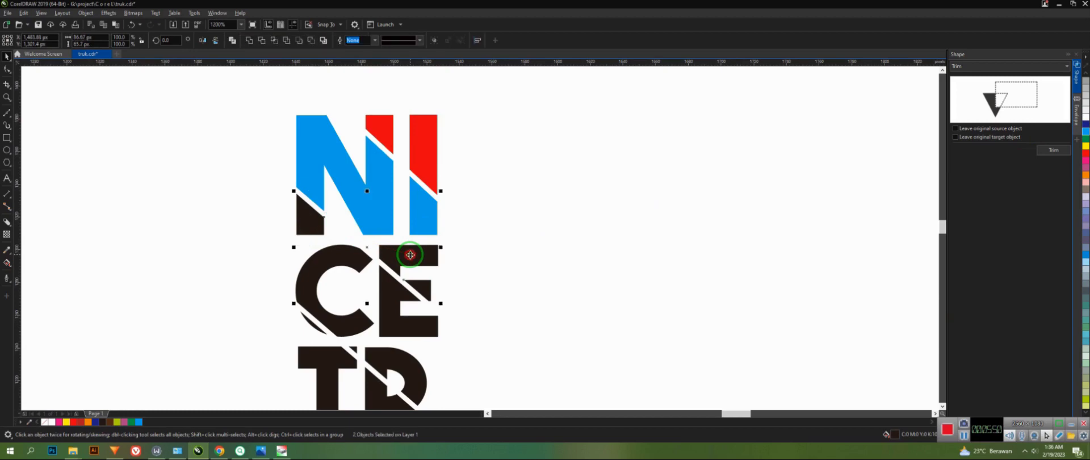
click(251, 42)
Step: Weld the upper part of the E with the light blue band of the N and I
click(418, 252)
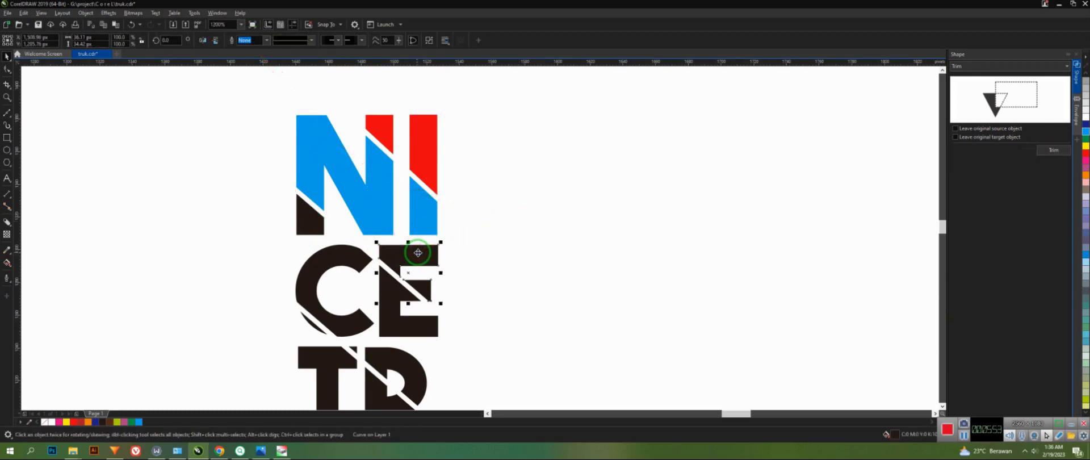
shift+click(430, 222)
click(240, 40)
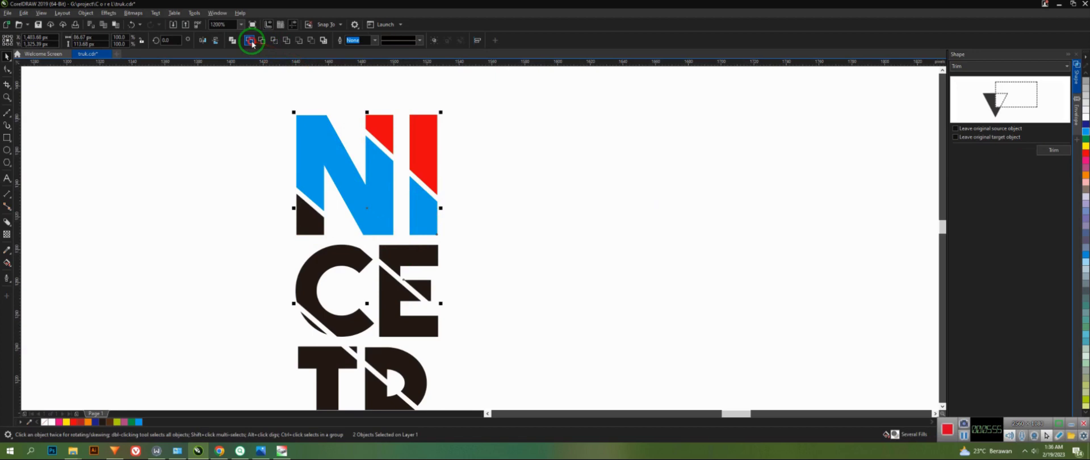
Step: Weld the N's black lower-left corner piece with the band of the C and lower E, and fill it with green
click(533, 187)
click(311, 219)
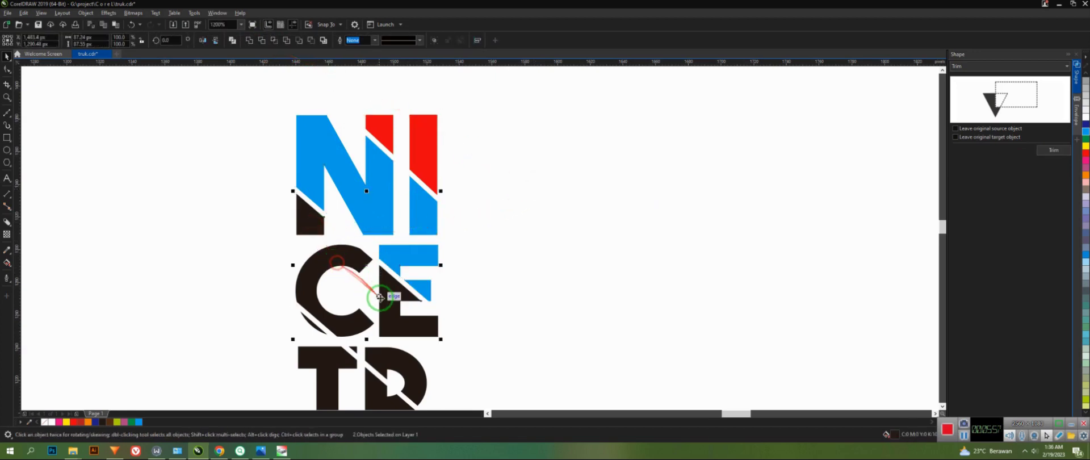
shift+click(386, 306)
key(ctrl+l)
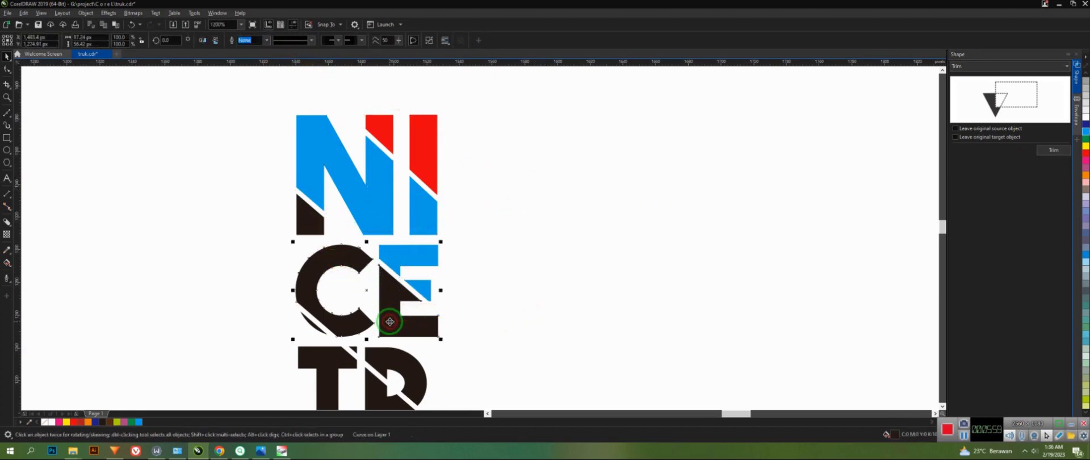
drag(396, 327, 437, 354)
key(ctrl+z)
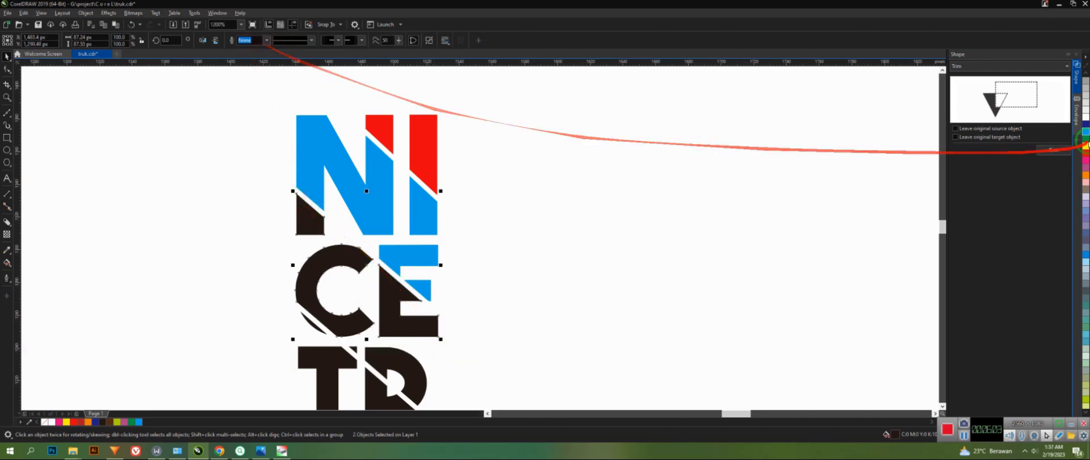
click(1085, 138)
click(620, 251)
Step: Fill the T's small corner and upper R piece with orange, and the band of the C's sliver, T and lower R with purple-pink
scroll(503, 194, down, 2)
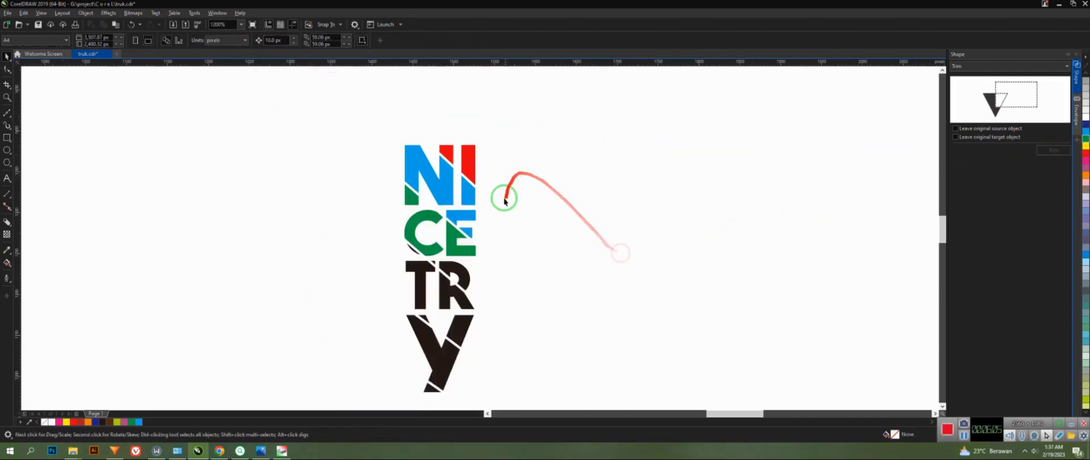
scroll(453, 308, up, 2)
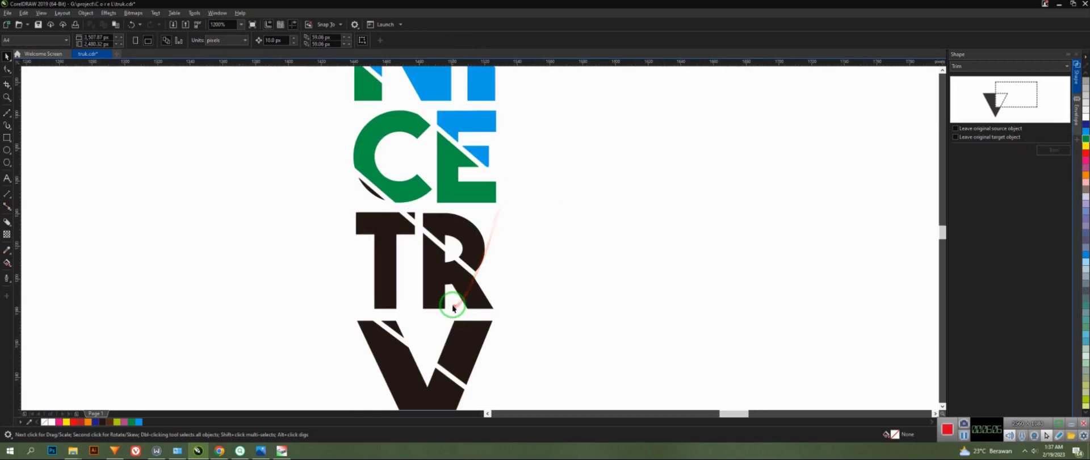
click(415, 216)
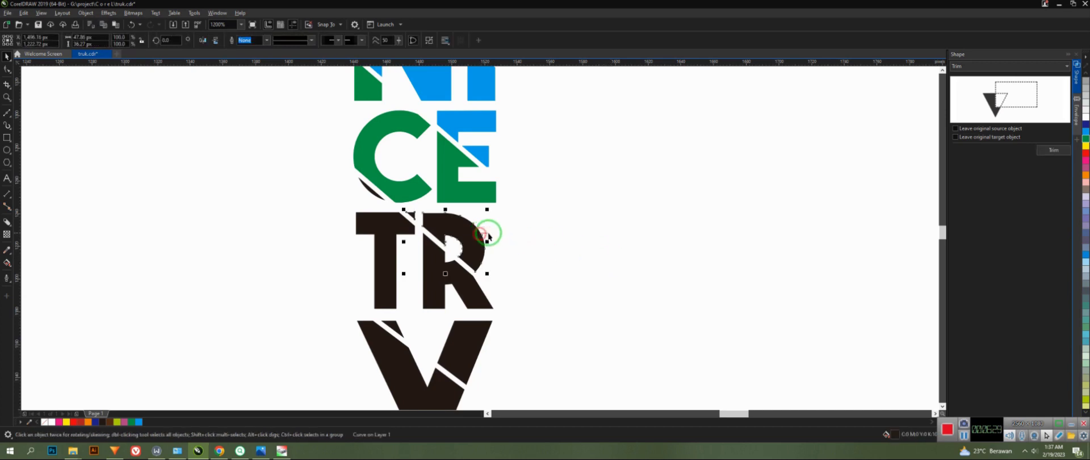
click(1083, 179)
click(635, 238)
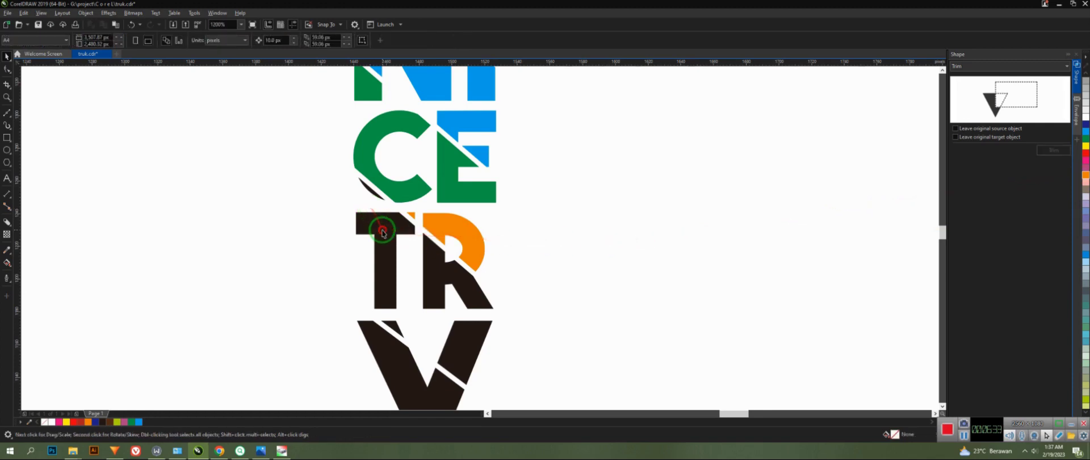
click(383, 231)
shift+click(370, 188)
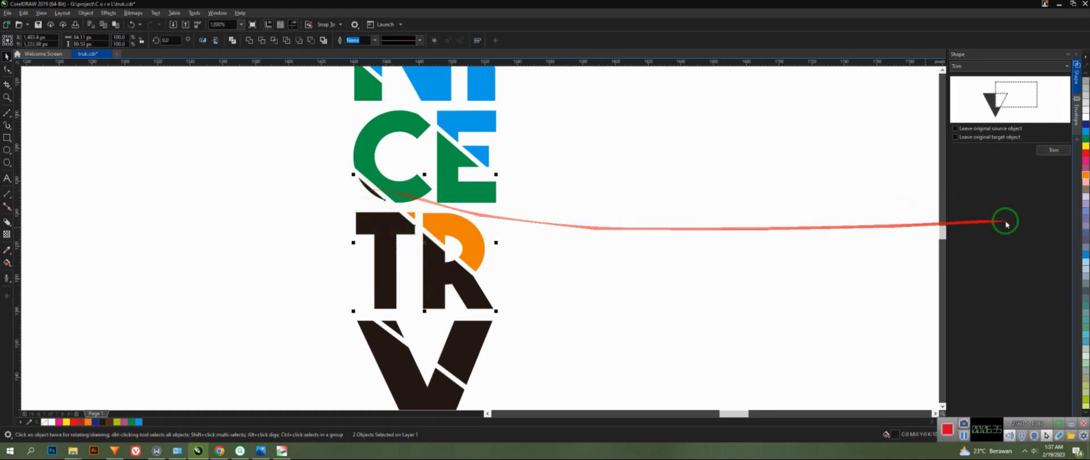
click(1085, 169)
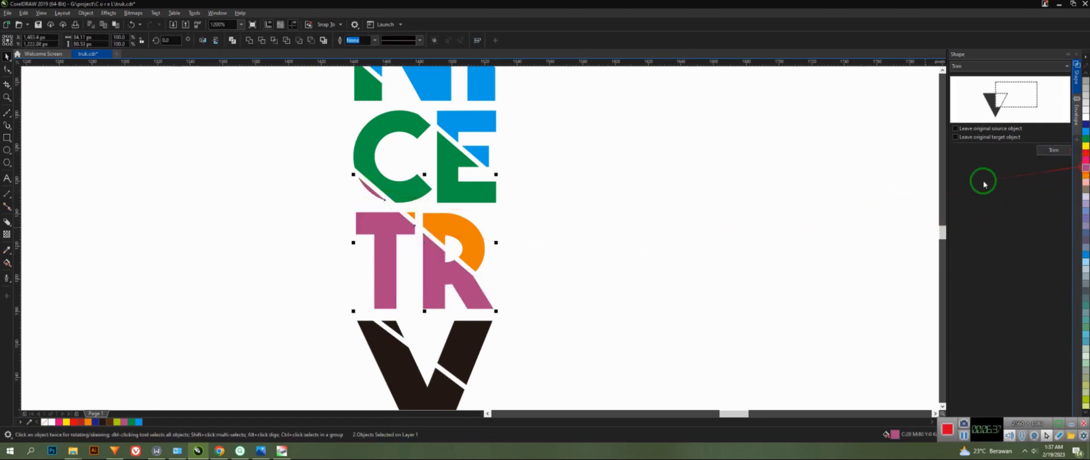
Step: Fill the welded upper pieces of the Y's two arms with light pink
scroll(586, 299, down, 2)
scroll(558, 300, up, 2)
click(558, 300)
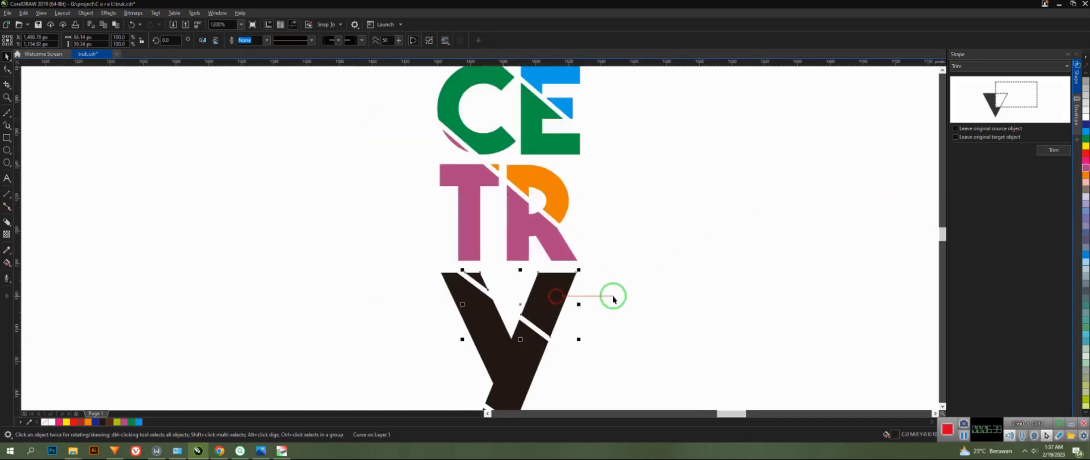
click(1085, 168)
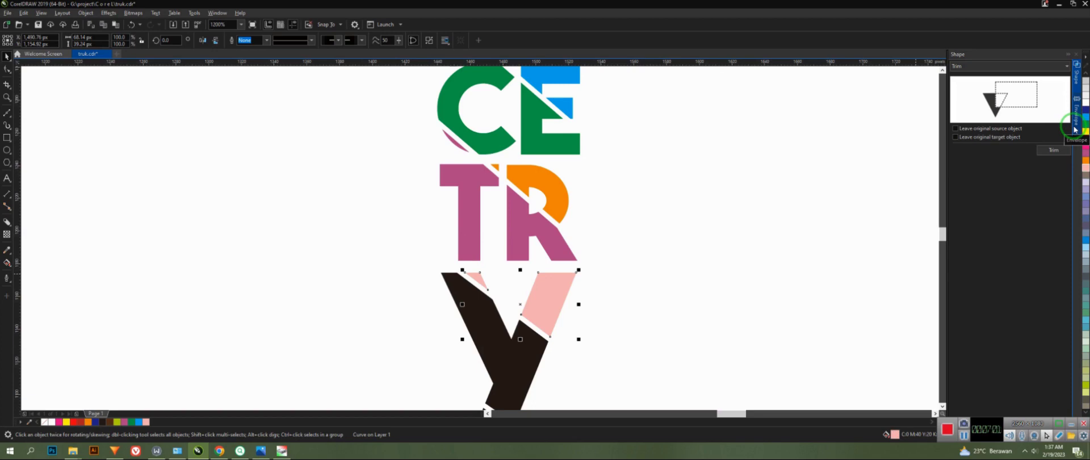
click(1053, 150)
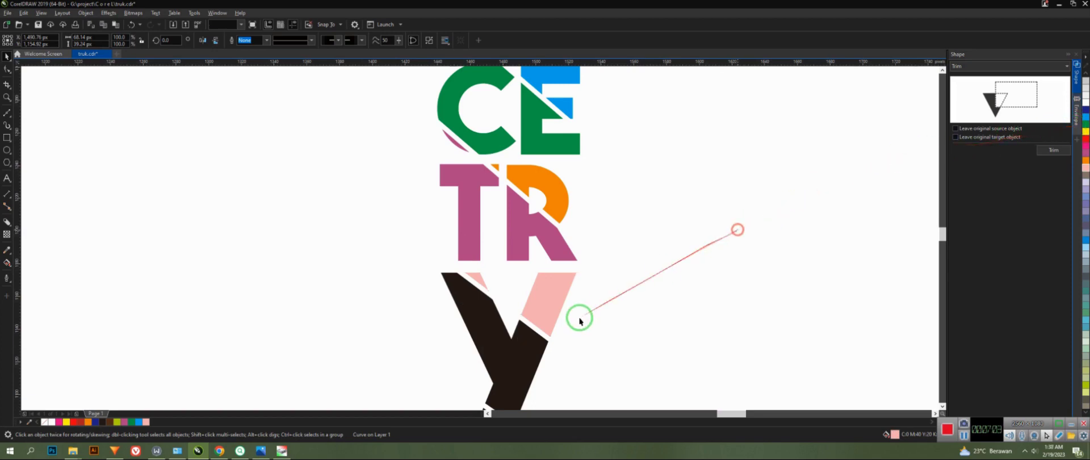
Step: Fill the large middle piece of the Y with muted green and its small bottom tip with olive-lime
click(530, 343)
scroll(692, 233, down, 2)
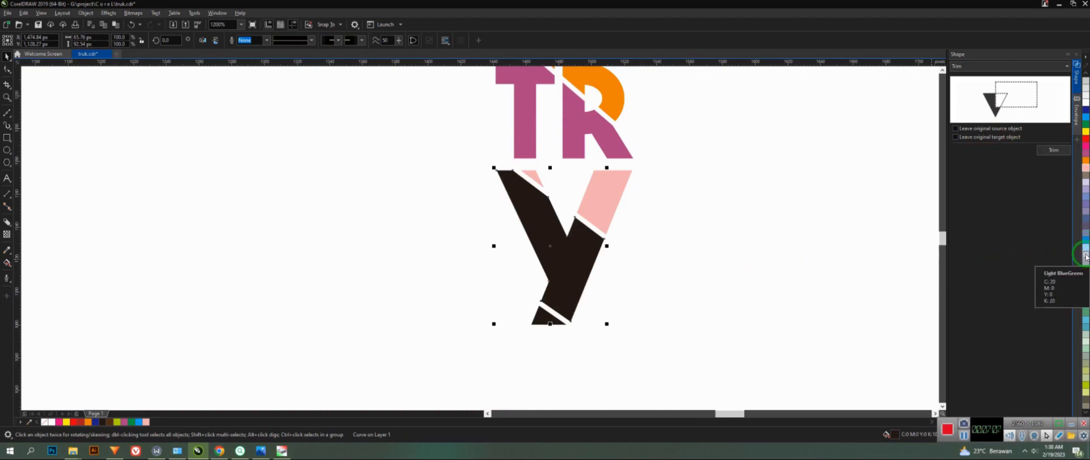
click(1085, 315)
click(784, 310)
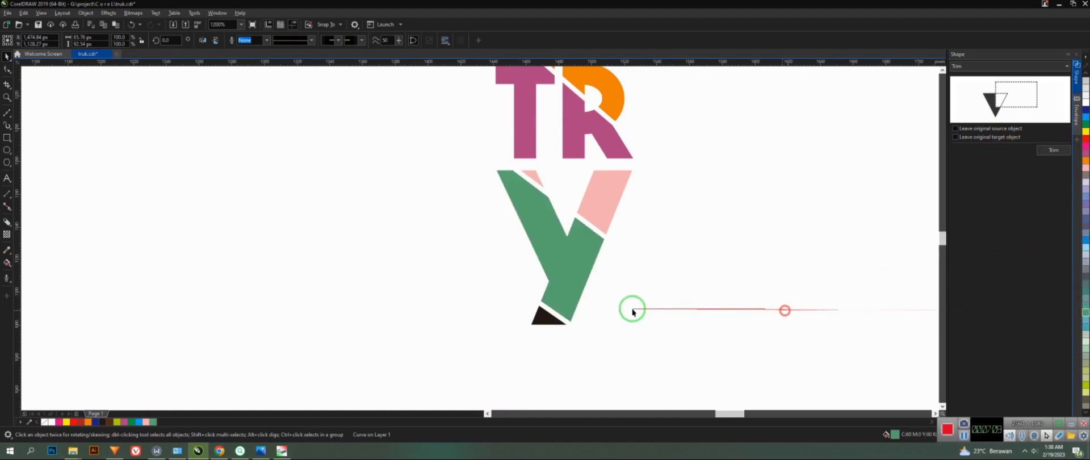
click(545, 318)
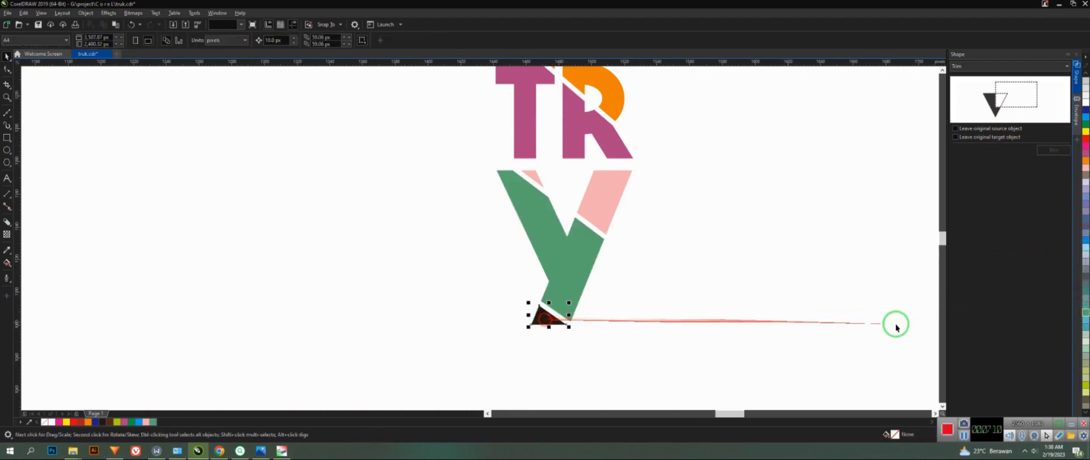
click(1086, 384)
click(591, 297)
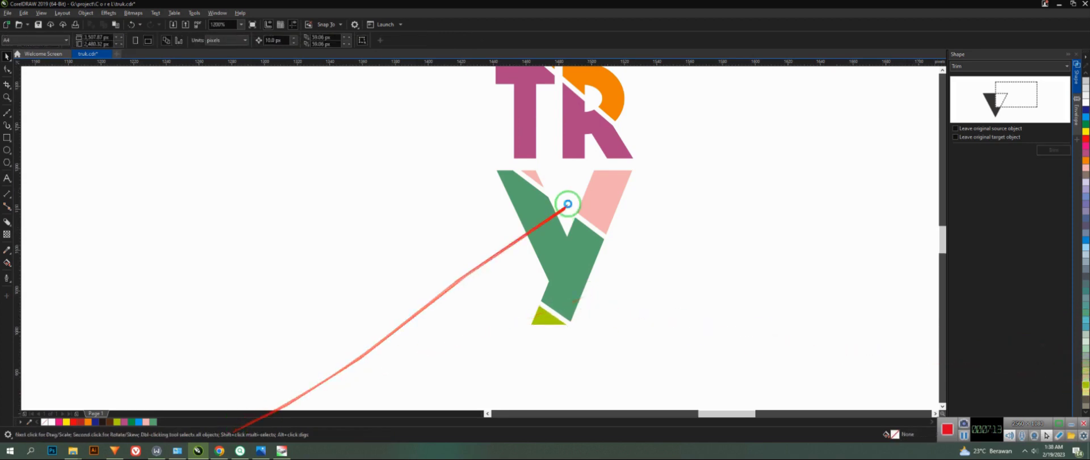
Step: Draw a rectangular frame about 124 by 323 px around the whole stacked lettering
scroll(568, 204, down, 2)
scroll(562, 239, up, 1)
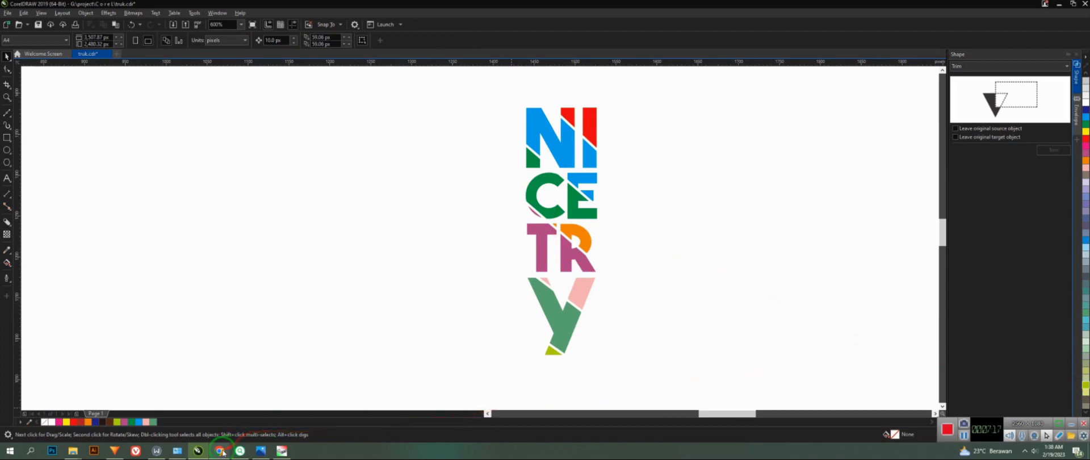
mouse_move(223, 453)
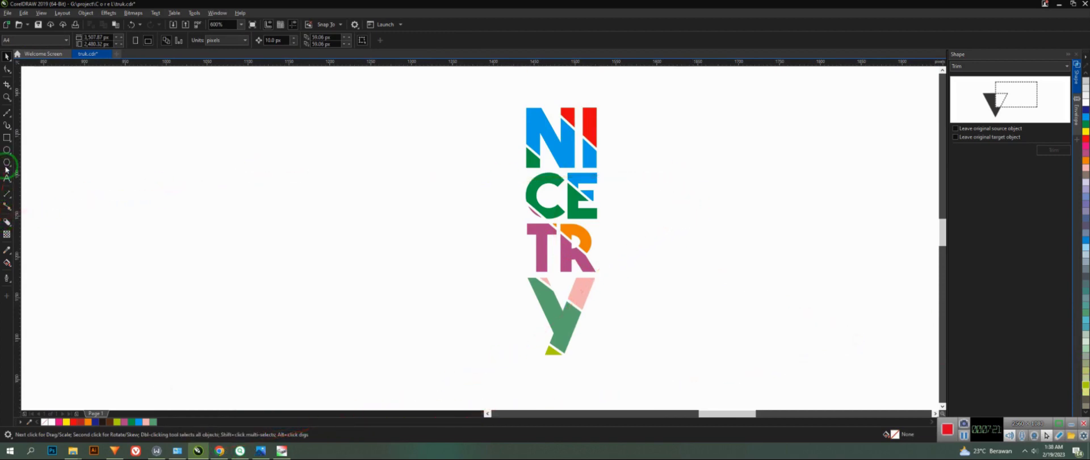
click(7, 138)
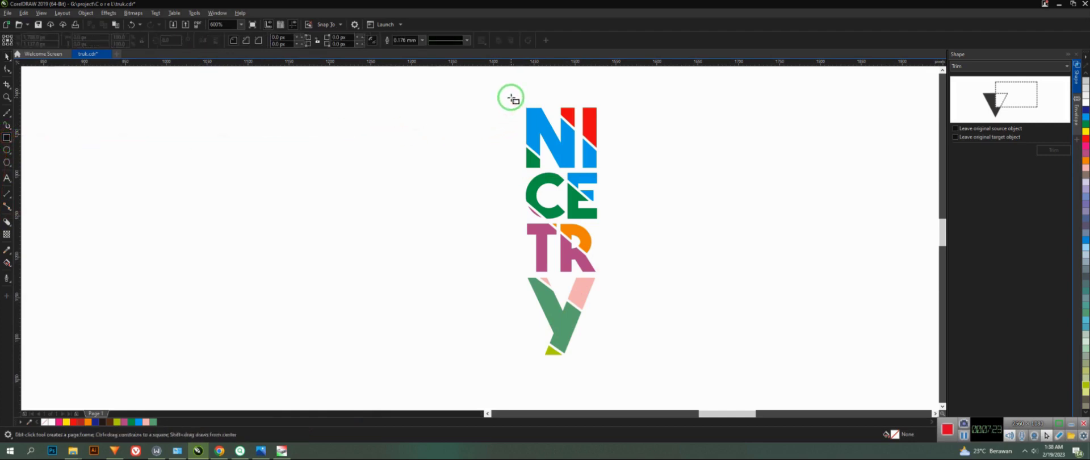
drag(510, 98, 612, 361)
Step: Give the frame a dotted outline style with round corners and round line caps, placed behind the fill and scaling with the object
click(6, 278)
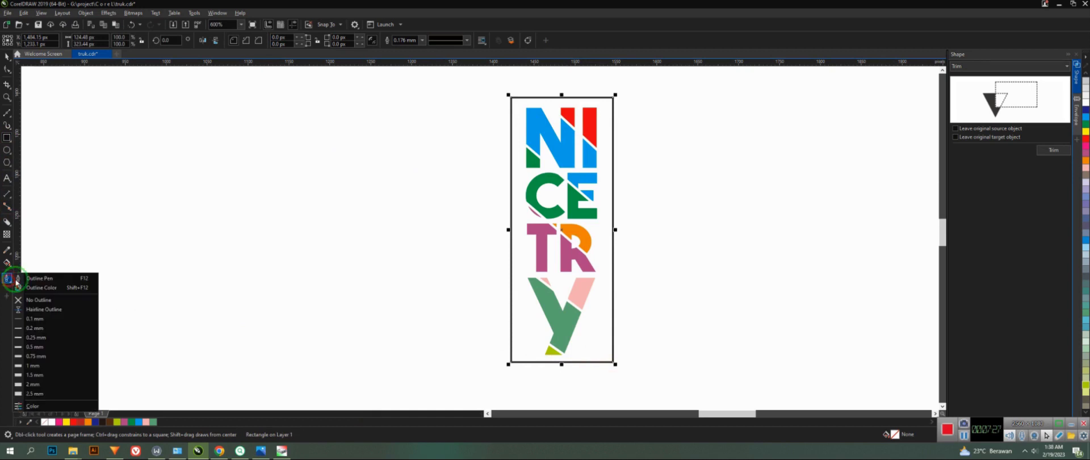
click(33, 278)
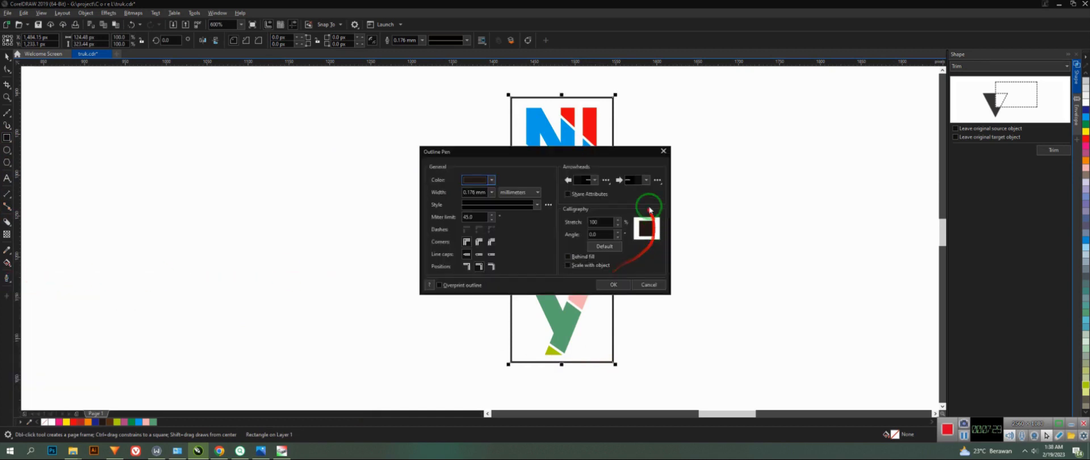
drag(581, 147, 823, 157)
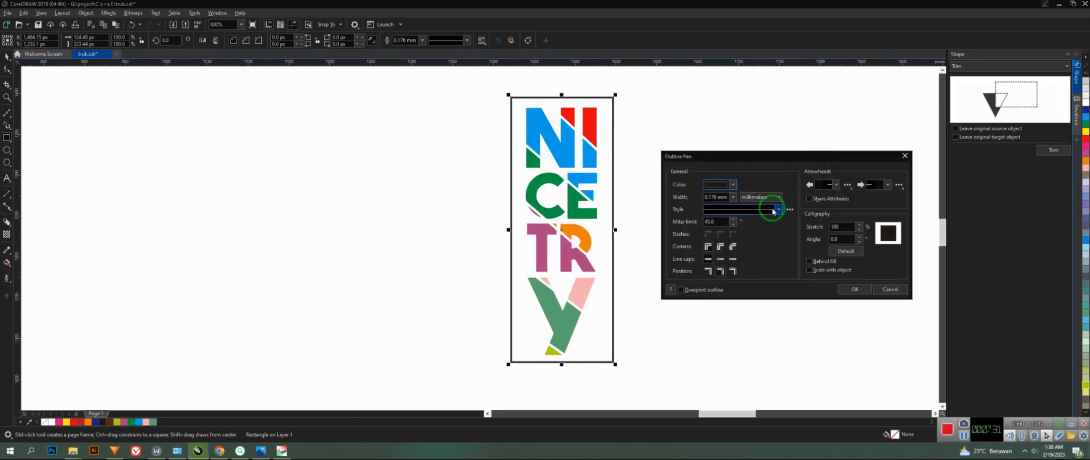
click(778, 209)
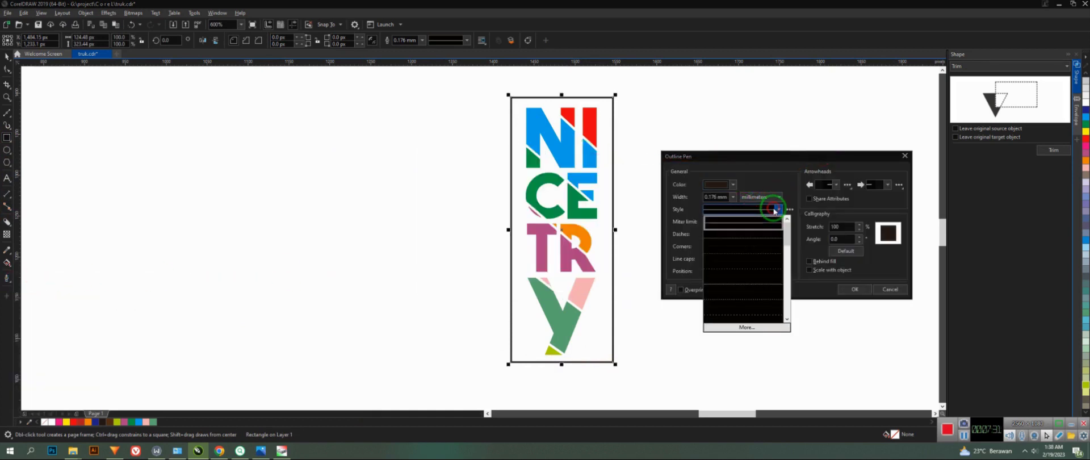
click(753, 258)
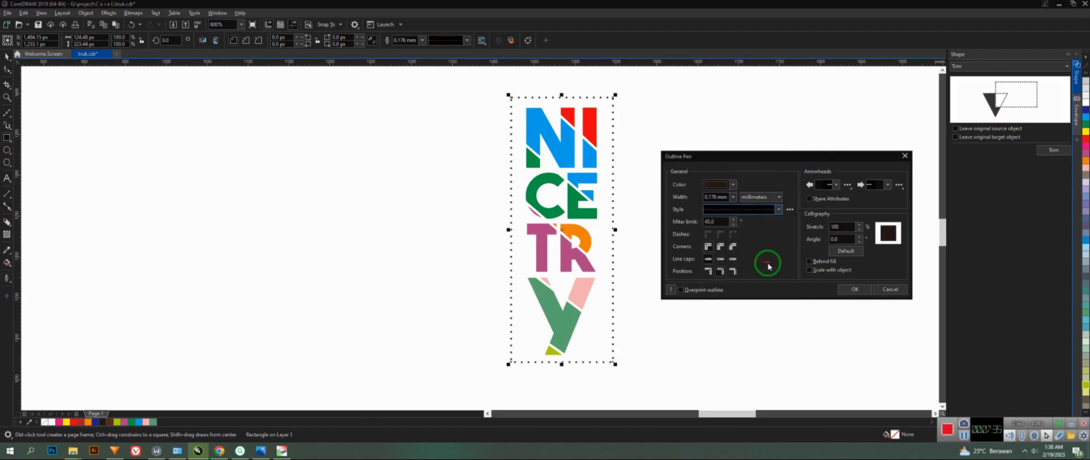
click(720, 249)
click(720, 259)
click(817, 261)
Step: Set the frame's outline width to 0.25 mm, apply the outline settings and deselect the frame
click(733, 196)
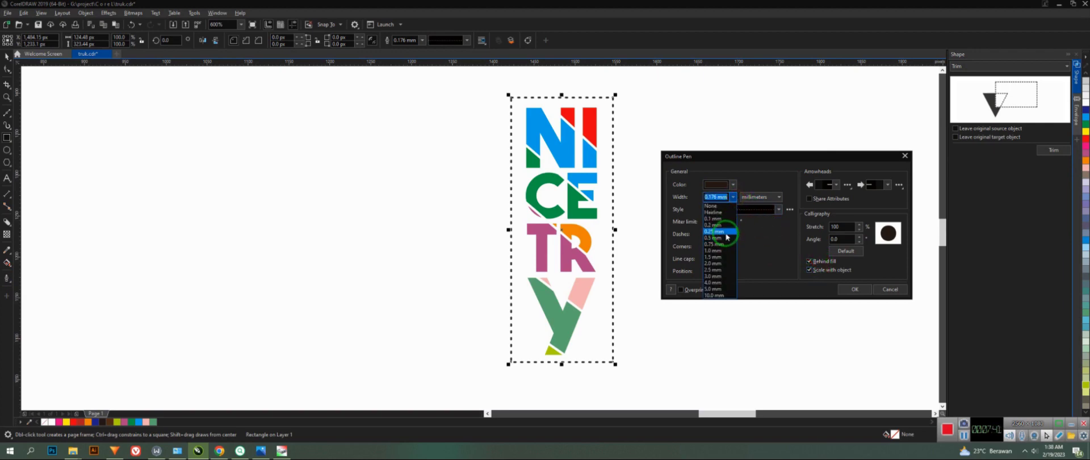
click(727, 237)
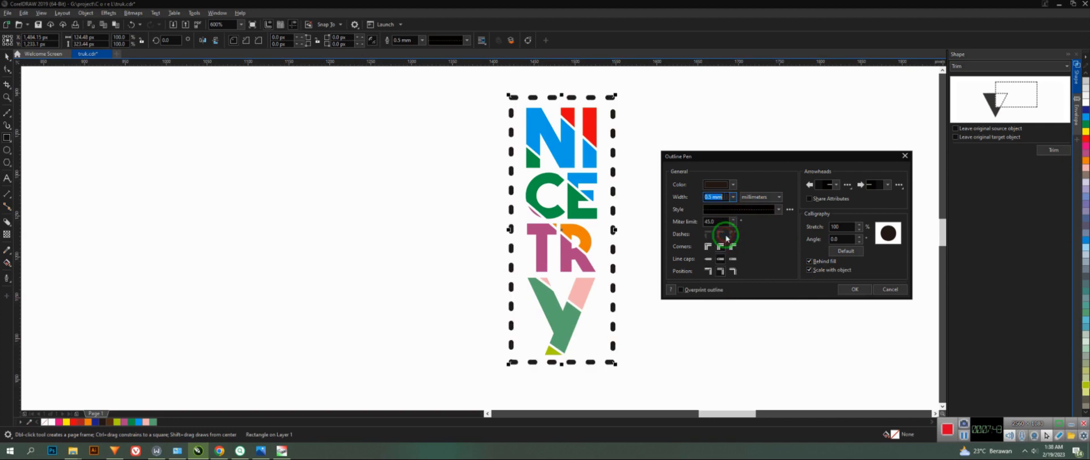
click(733, 197)
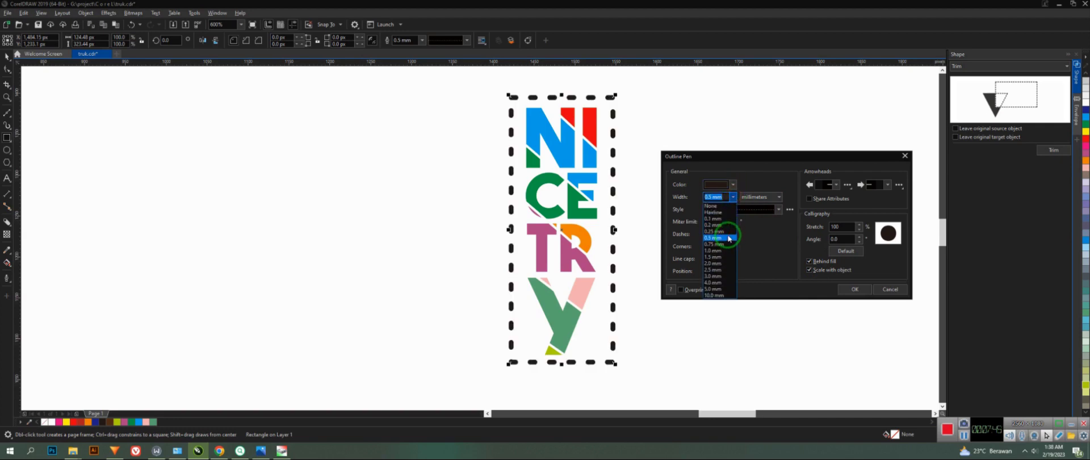
click(727, 232)
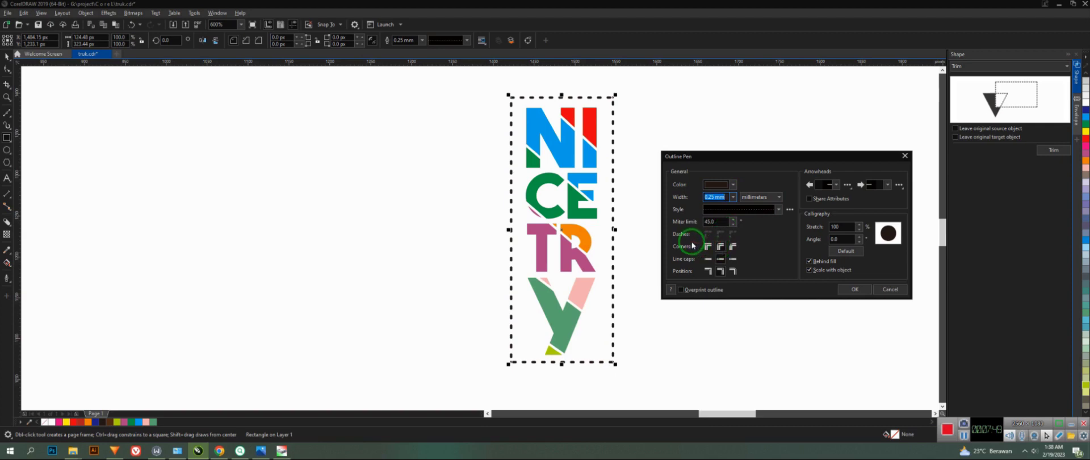
click(851, 289)
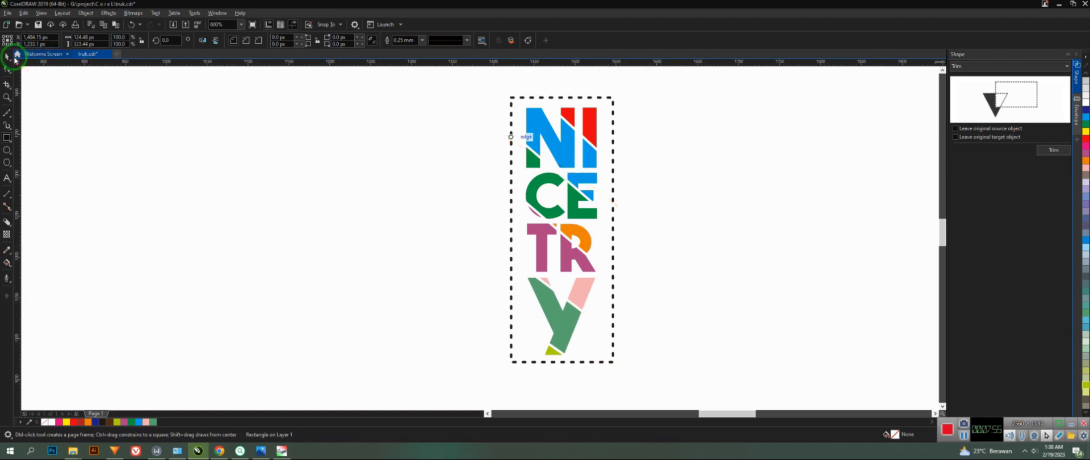
click(12, 57)
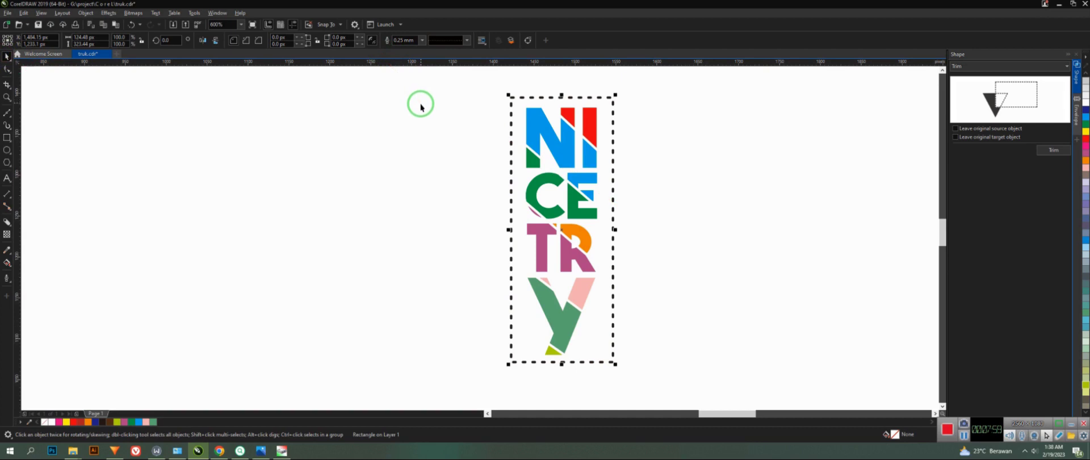
click(663, 152)
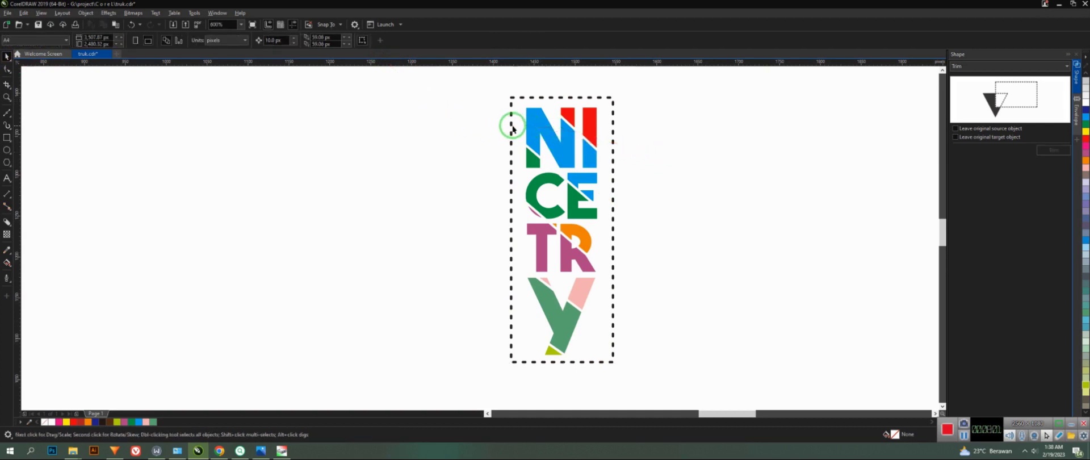
Step: Colour the frame's dashed outline blue, leaving its interior unfilled
click(510, 125)
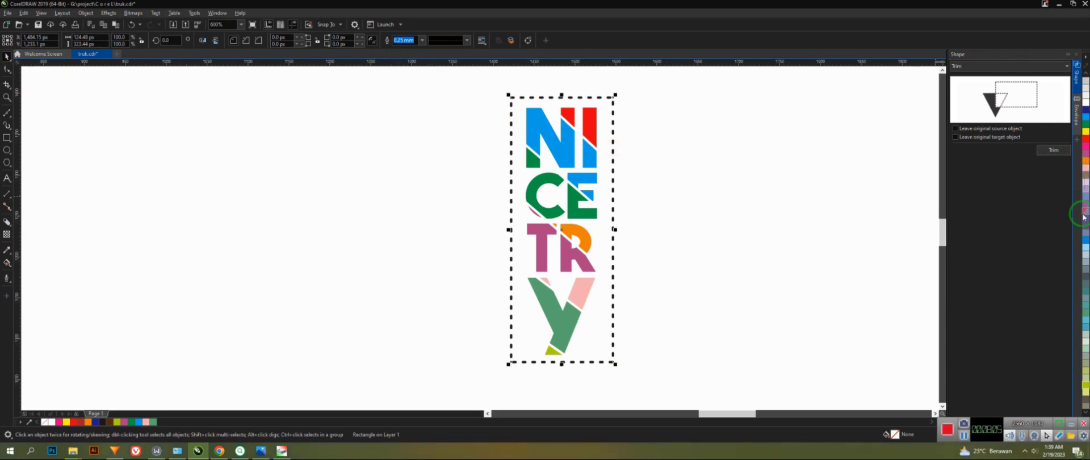
click(1085, 243)
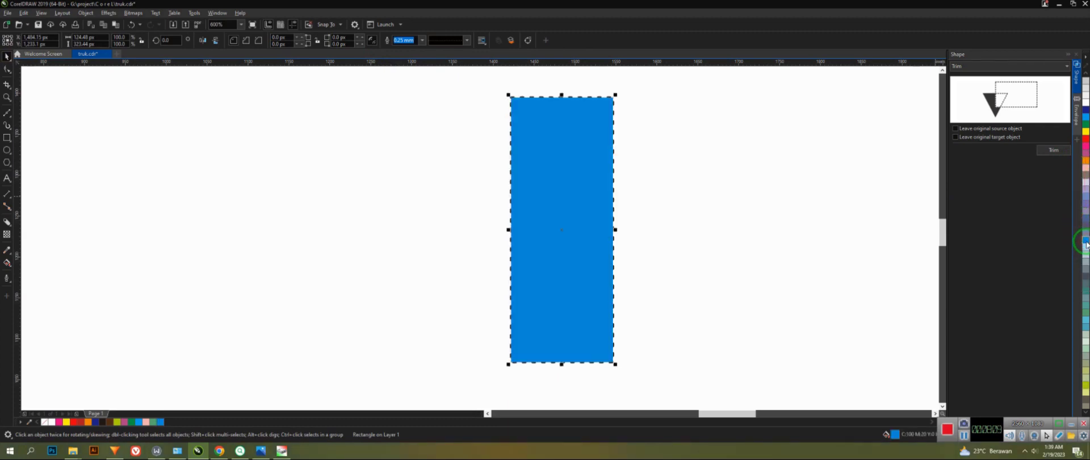
key(ctrl+z)
click(829, 214)
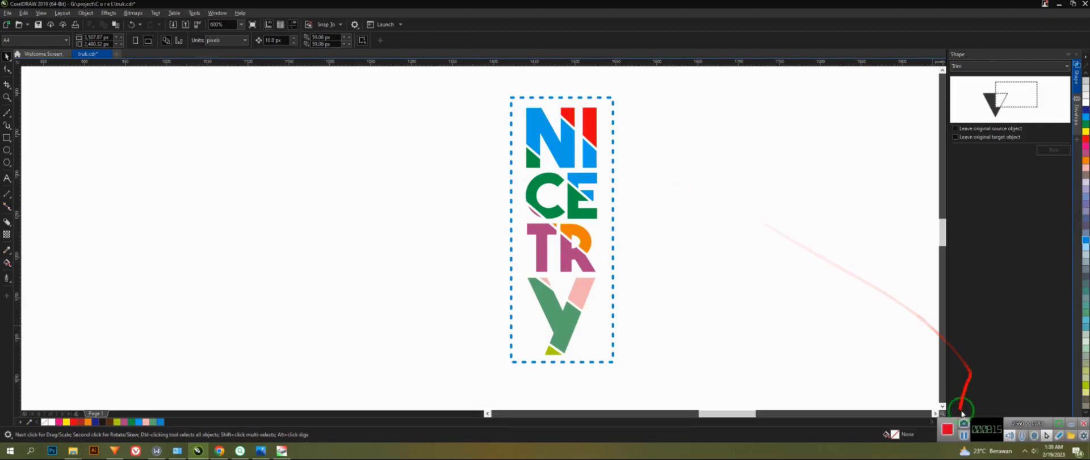
click(947, 428)
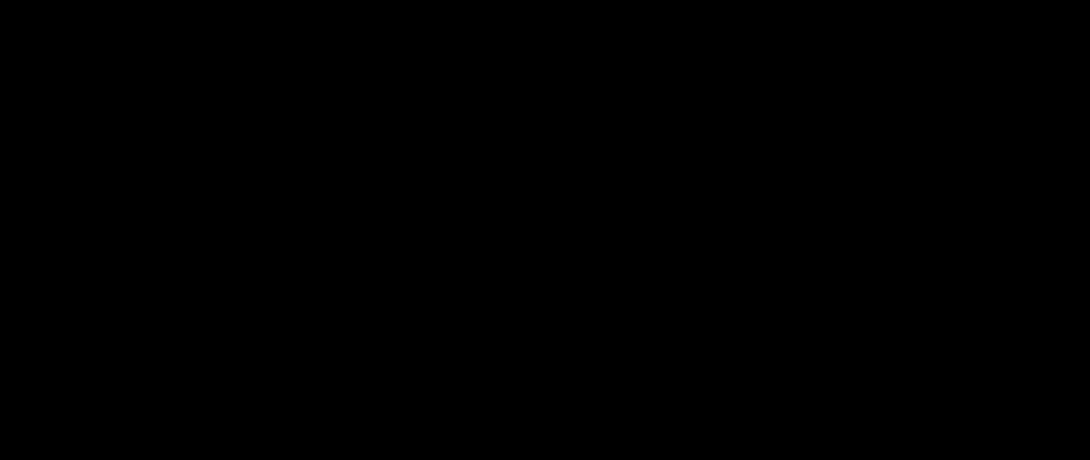